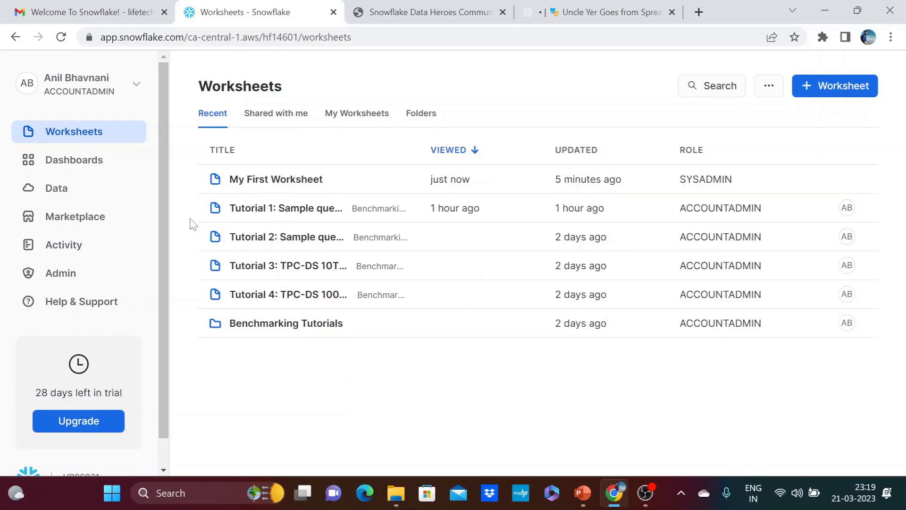
Open the list of databases in the account.
left_click(71, 198)
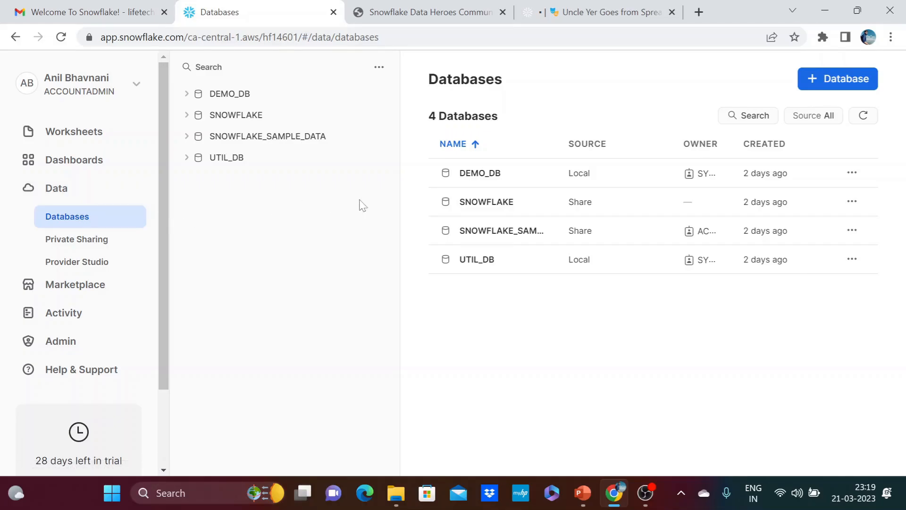
left_click(820, 86)
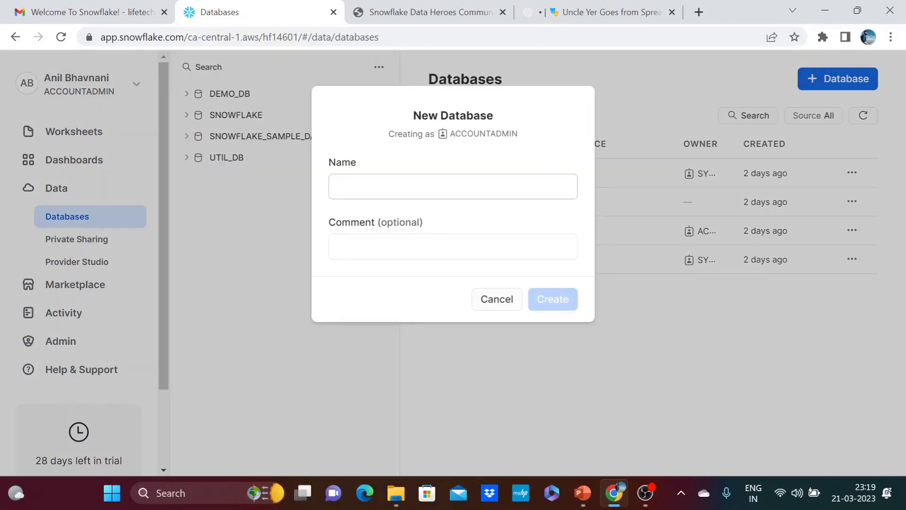
left_click(499, 178)
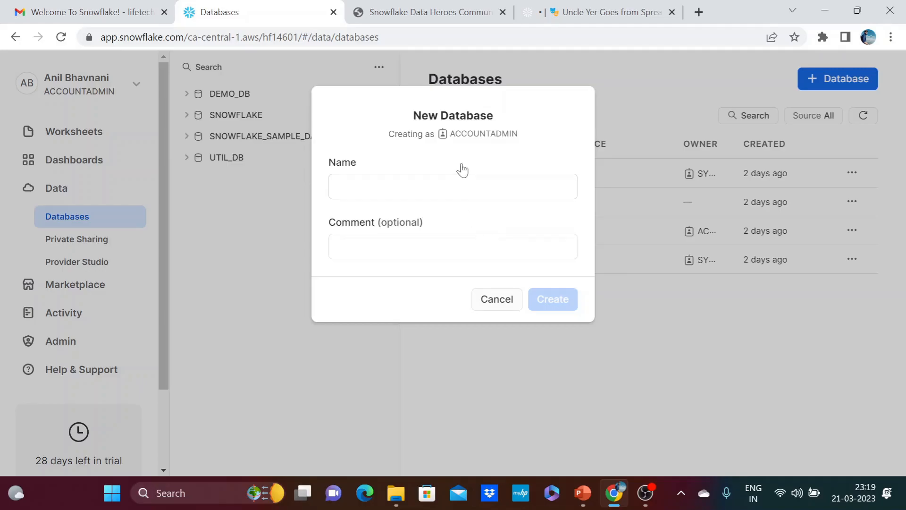
left_click(486, 299)
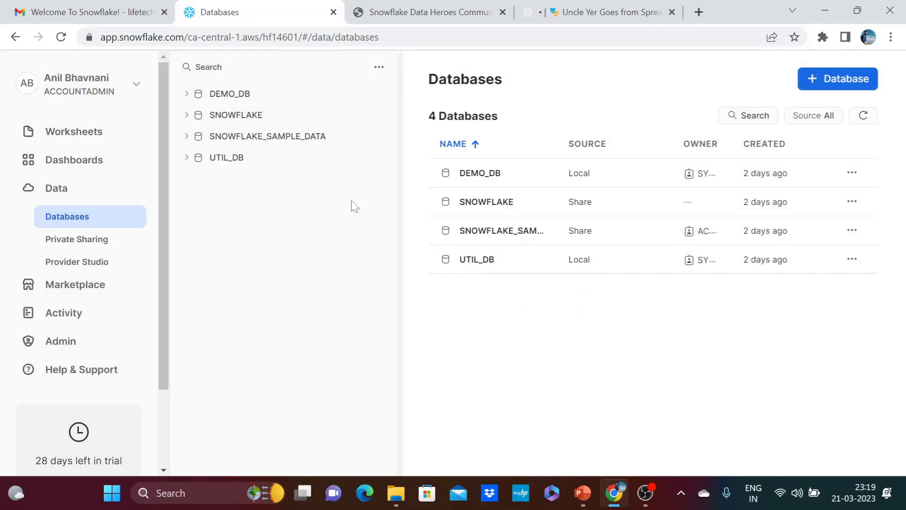
Switch the active account role to SYSADMIN.
left_click(134, 93)
mouse_move(168, 177)
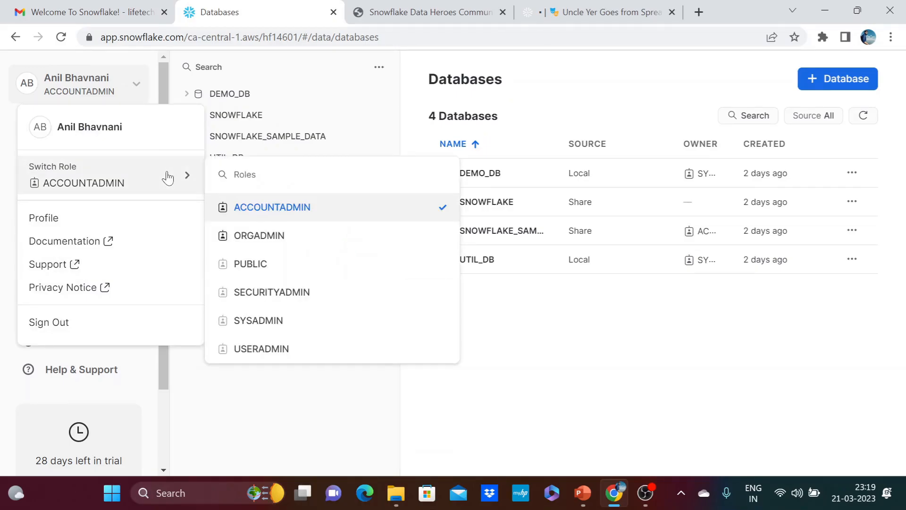
left_click(265, 322)
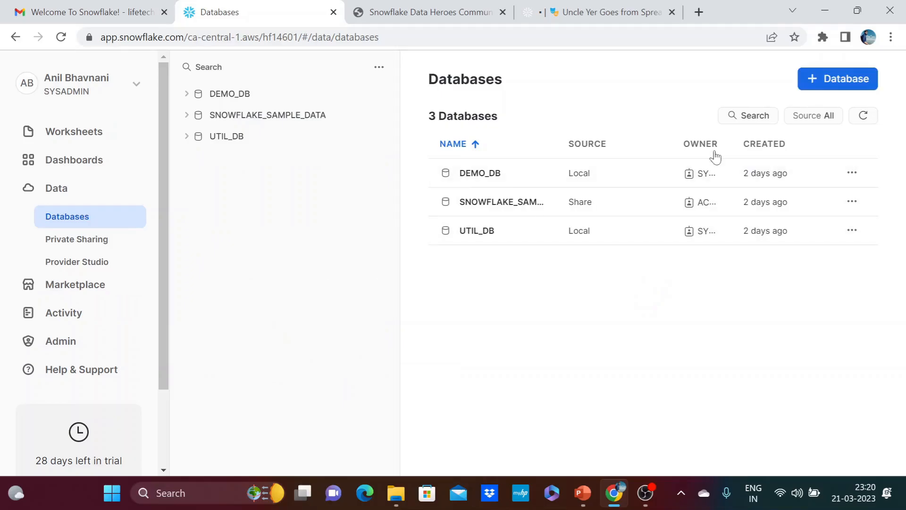
Create a new database named Garden_Plant, leaving the comment empty.
left_click(836, 85)
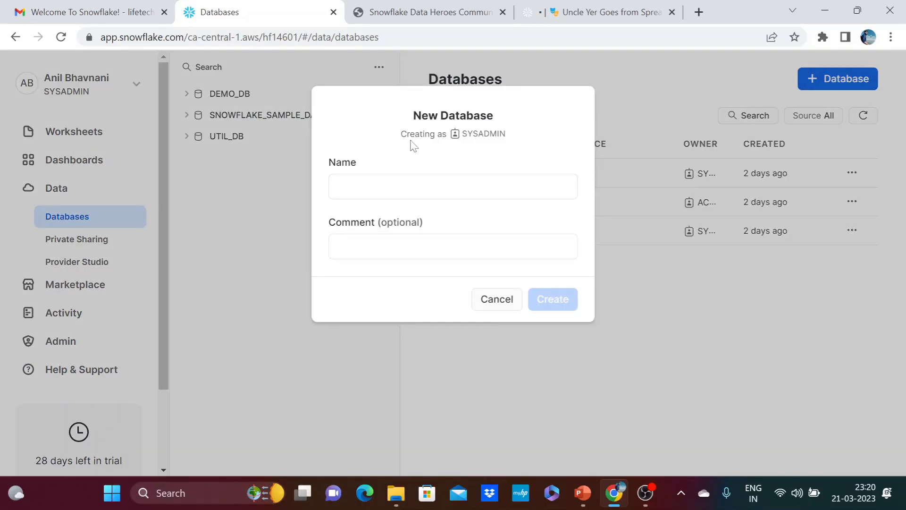
left_click(457, 185)
left_click(457, 185)
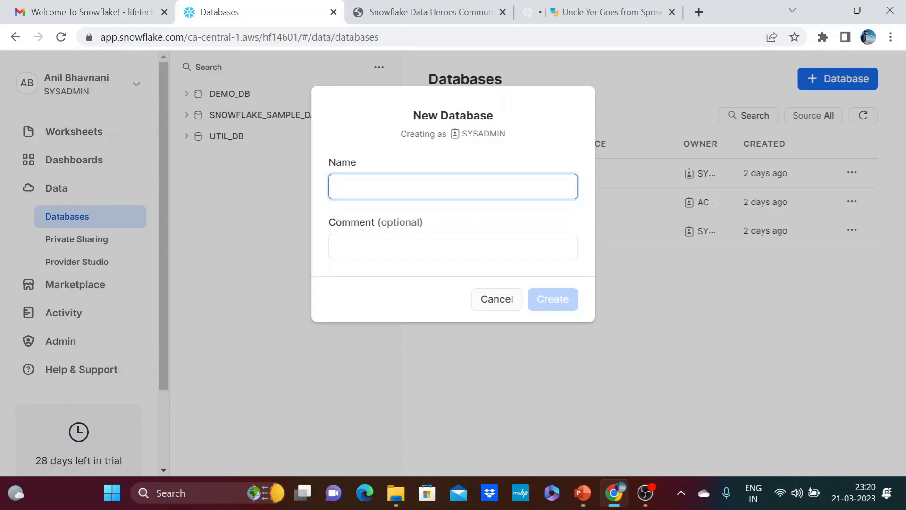
type("G")
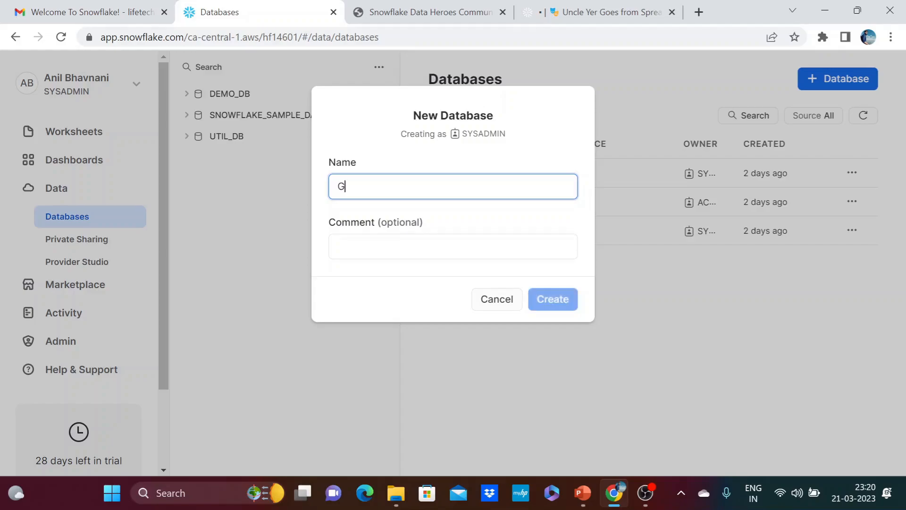
type("ar")
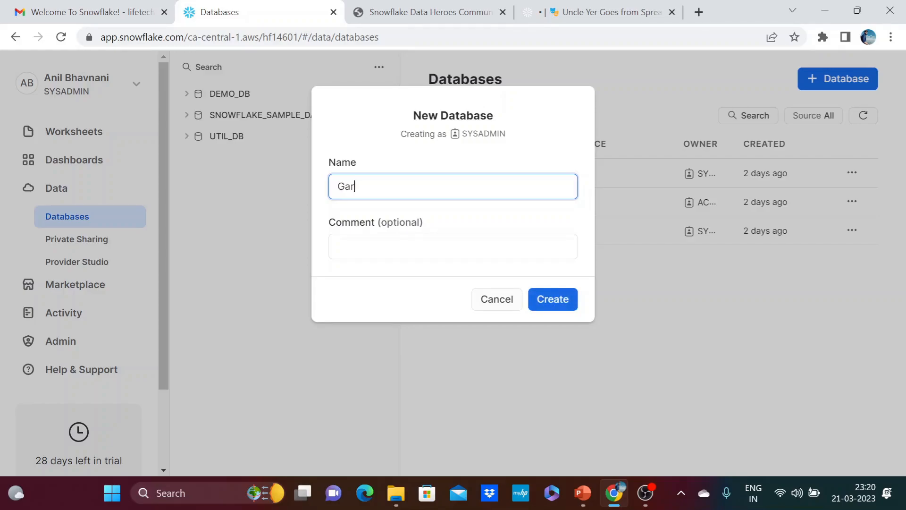
type("den_Plant")
left_click(567, 308)
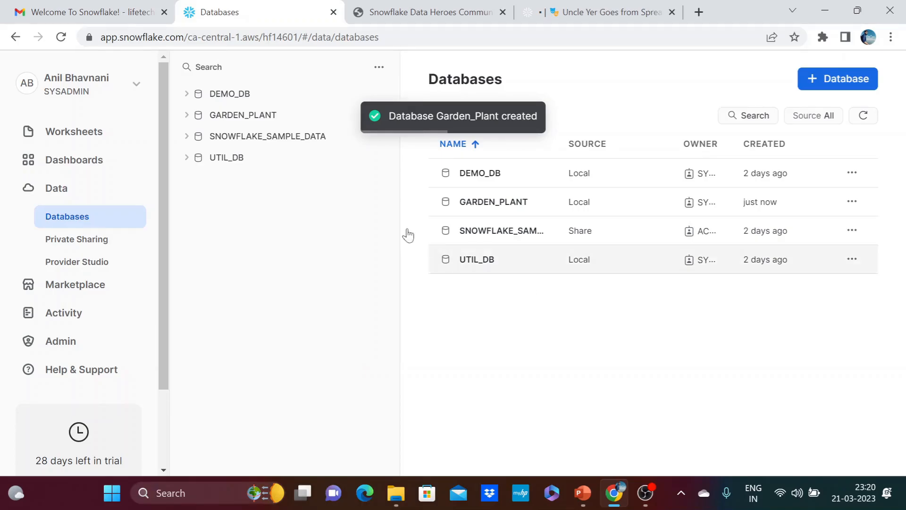
Drop the PUBLIC schema from the GARDEN_PLANT database.
left_click(187, 116)
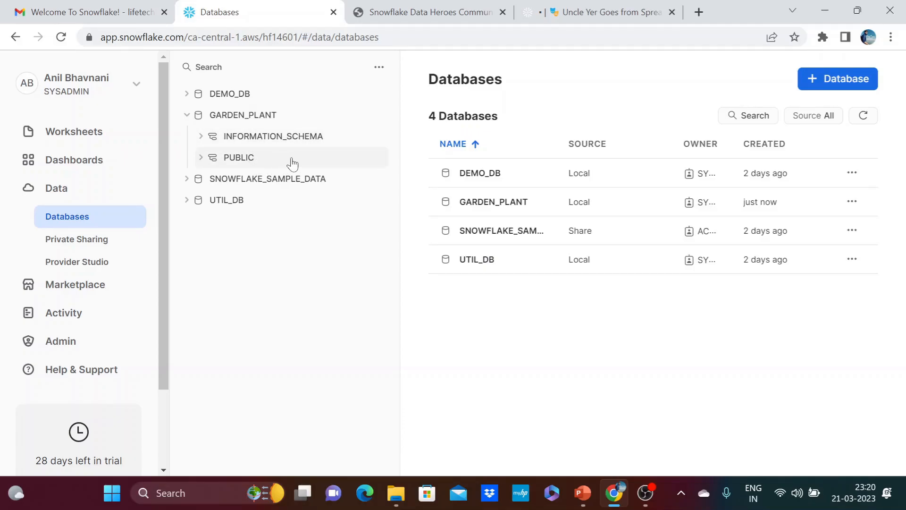
left_click(486, 203)
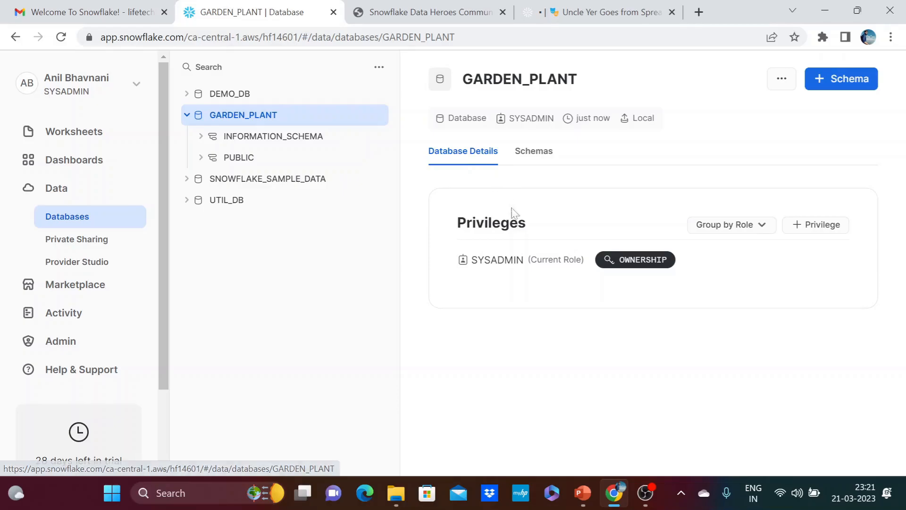
left_click(529, 164)
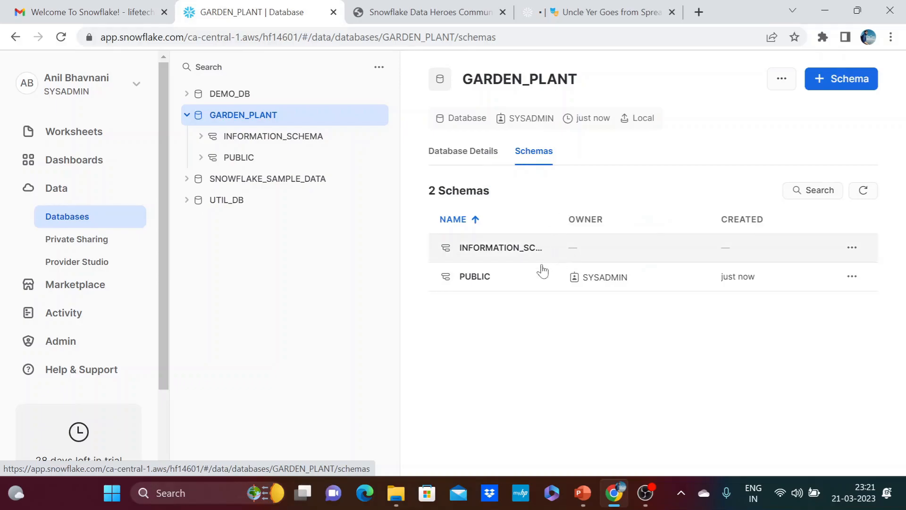
left_click(852, 276)
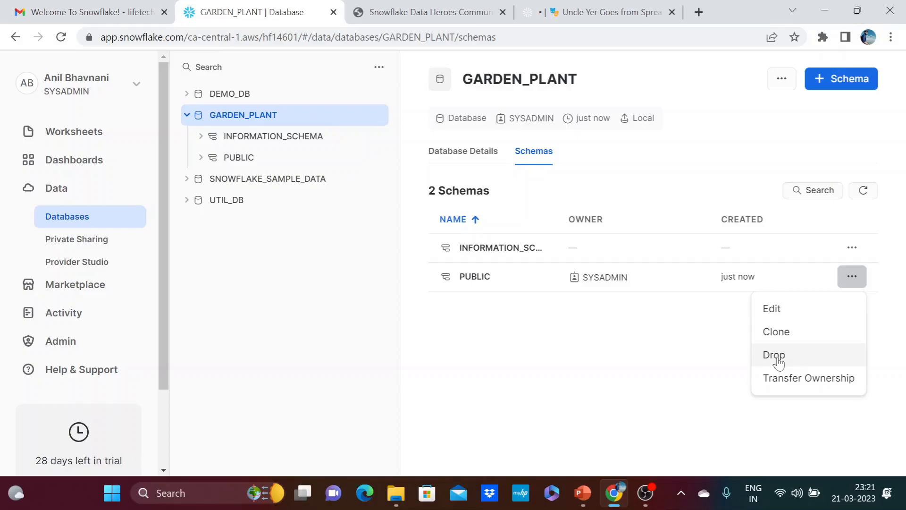
left_click(774, 356)
left_click(559, 317)
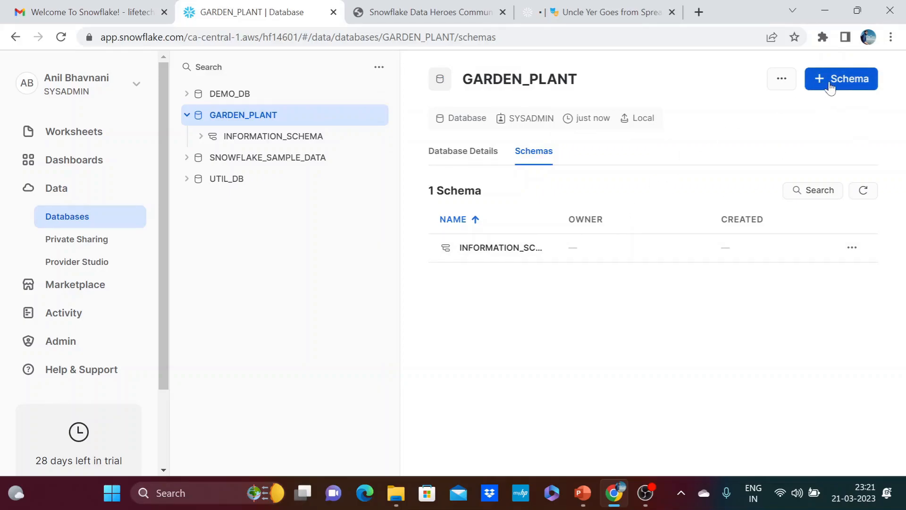
Create a schema named Veggies in the GARDEN_PLANT database, without managed access.
left_click(831, 88)
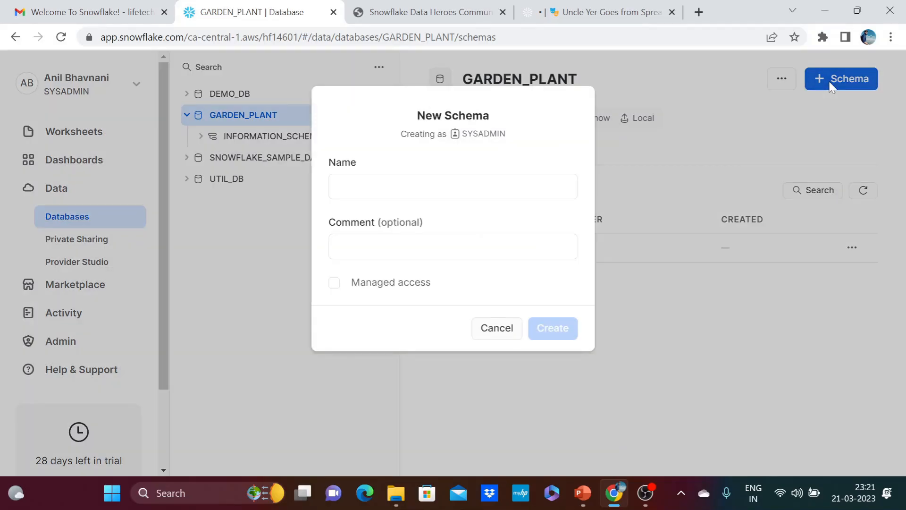
left_click(523, 186)
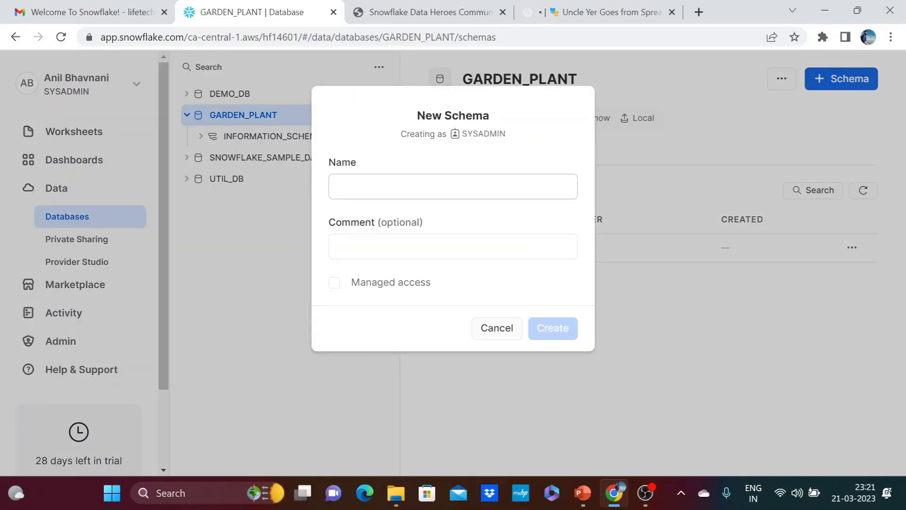
type("Veggies")
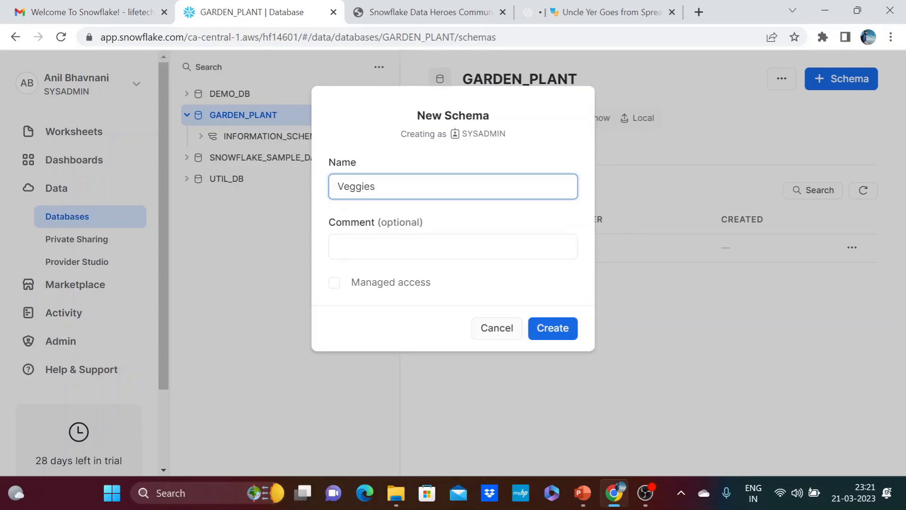
left_click(566, 333)
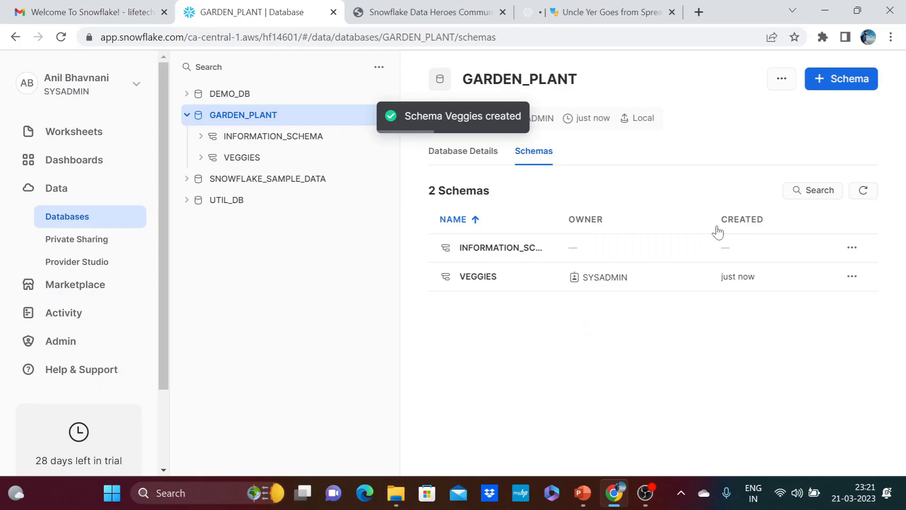
Add a schema named Fruits to the GARDEN_PLANT database, without managed access.
left_click(828, 88)
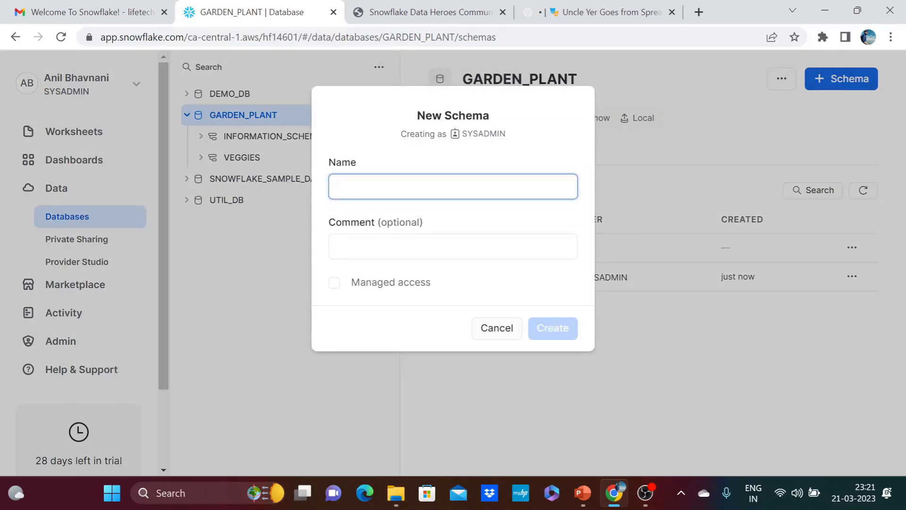
type("Fruits")
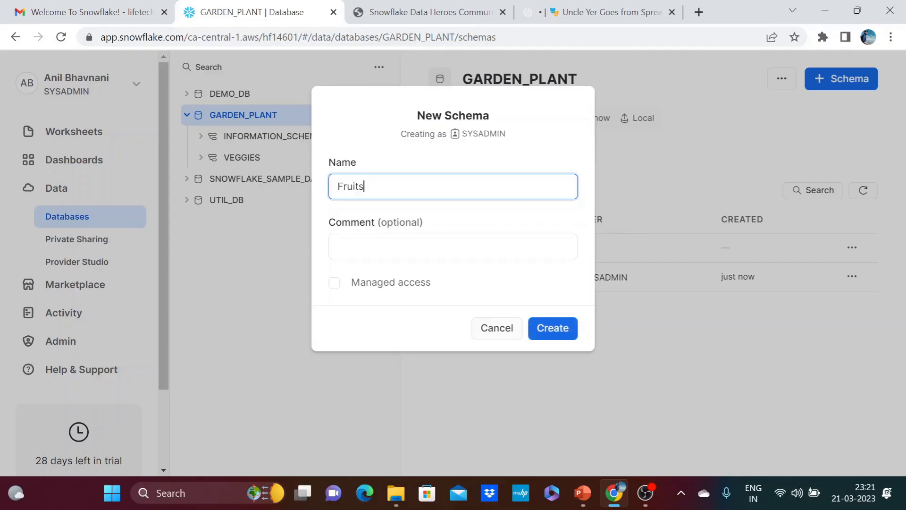
left_click(549, 330)
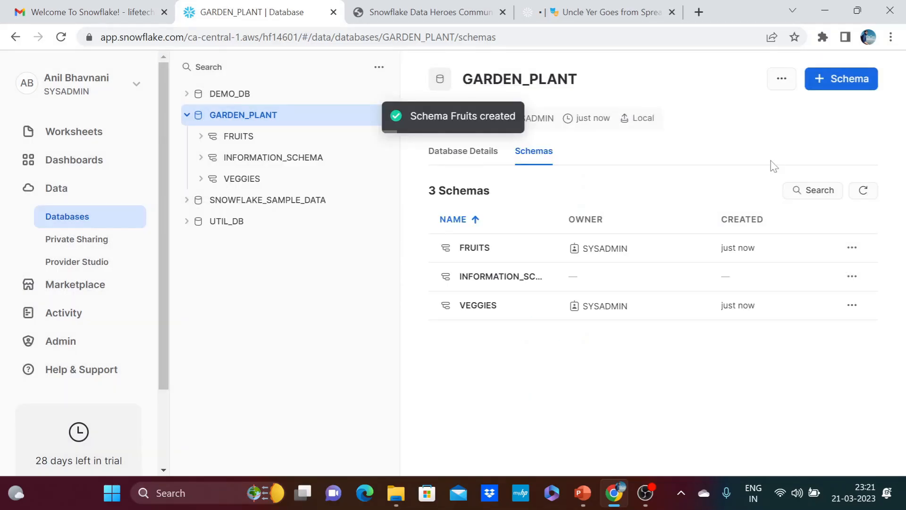
Add a schema named Flowers to the GARDEN_PLANT database, without managed access.
left_click(827, 87)
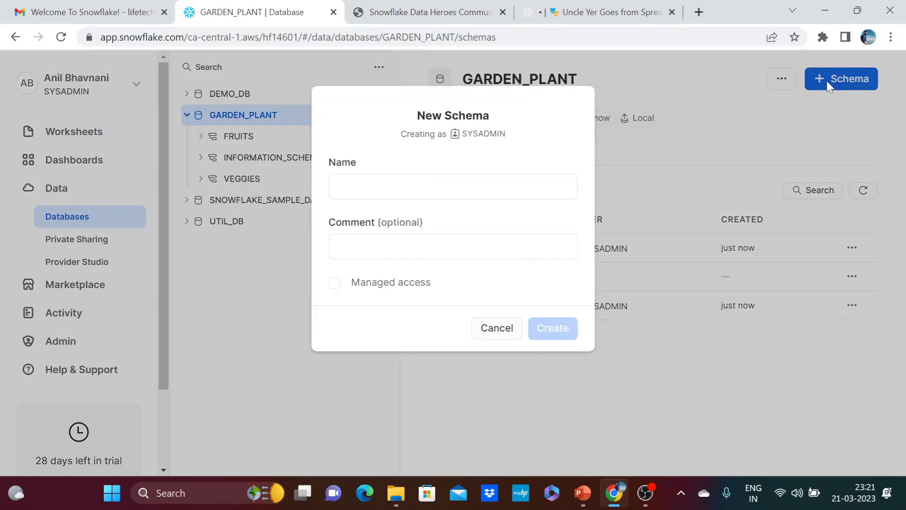
left_click(567, 187)
type("Flowe")
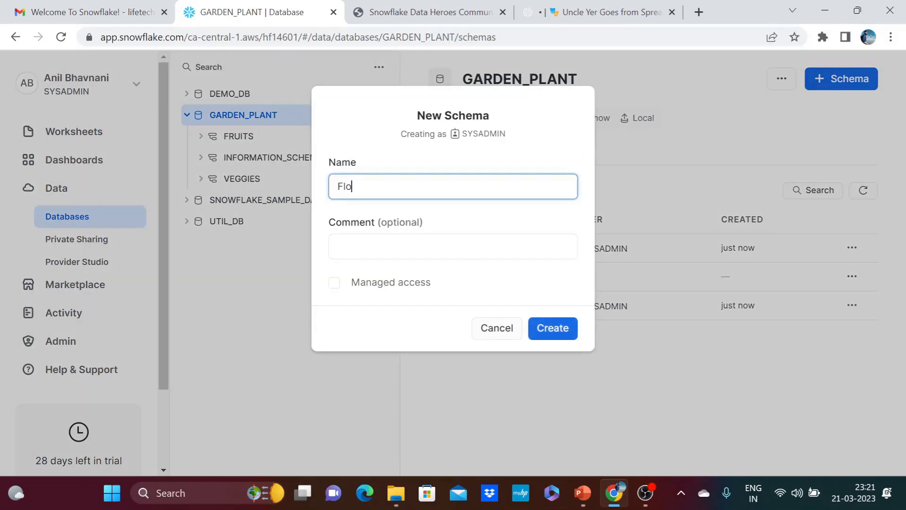
type("rs")
left_click(542, 333)
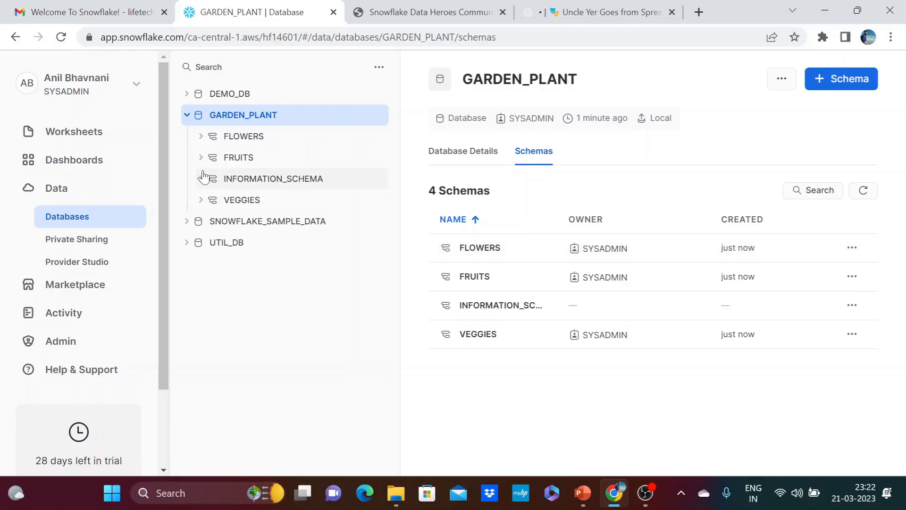
Create a new SQL worksheet and rename it Garden_Data_Analysis.
left_click(92, 141)
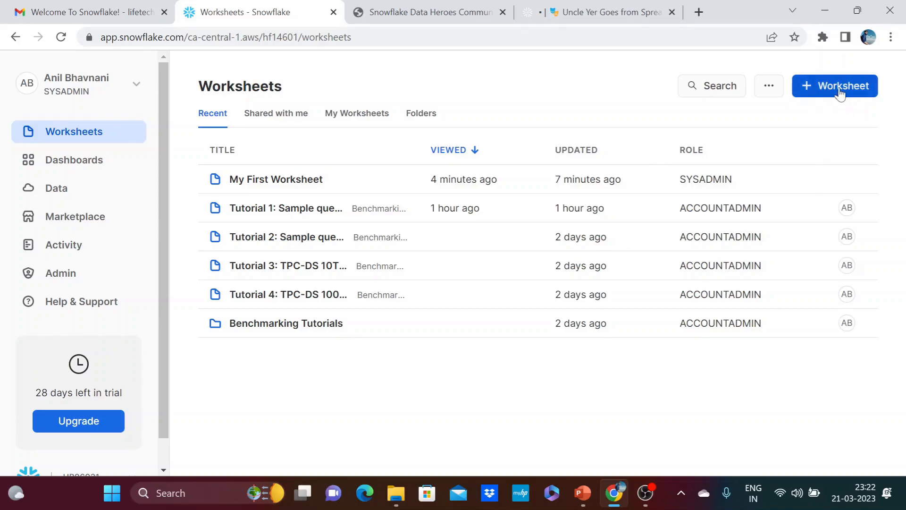
left_click(822, 92)
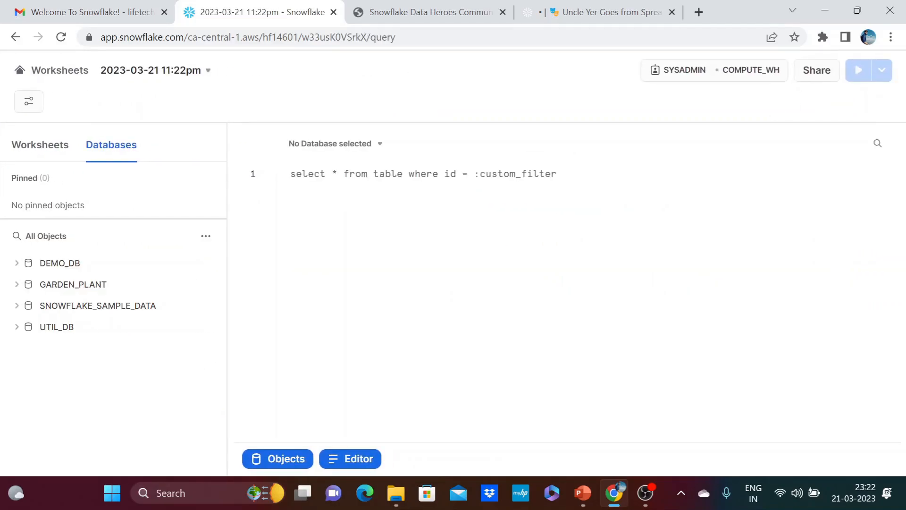
left_click(54, 151)
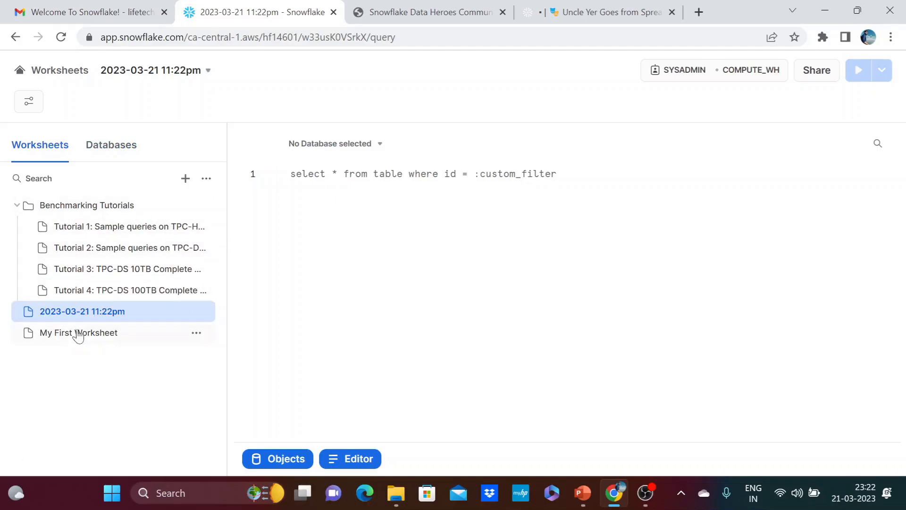
mouse_move(52, 322)
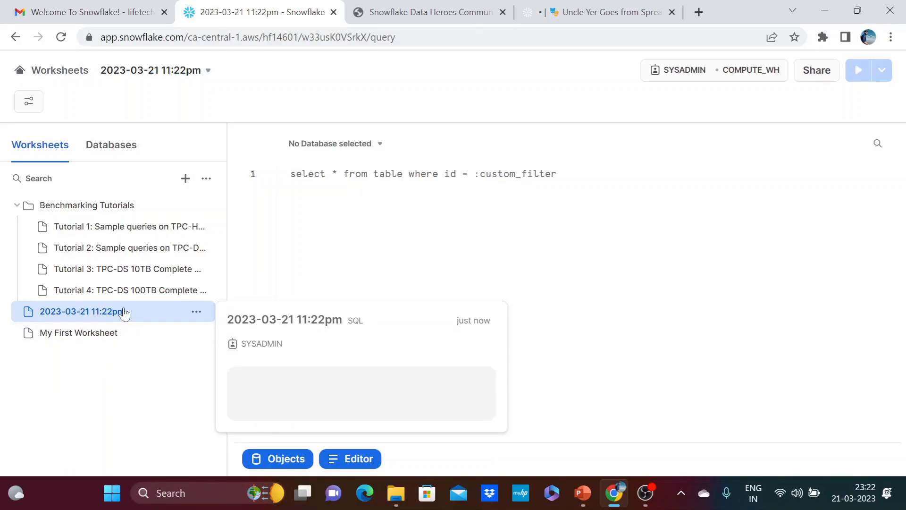
left_click(197, 313)
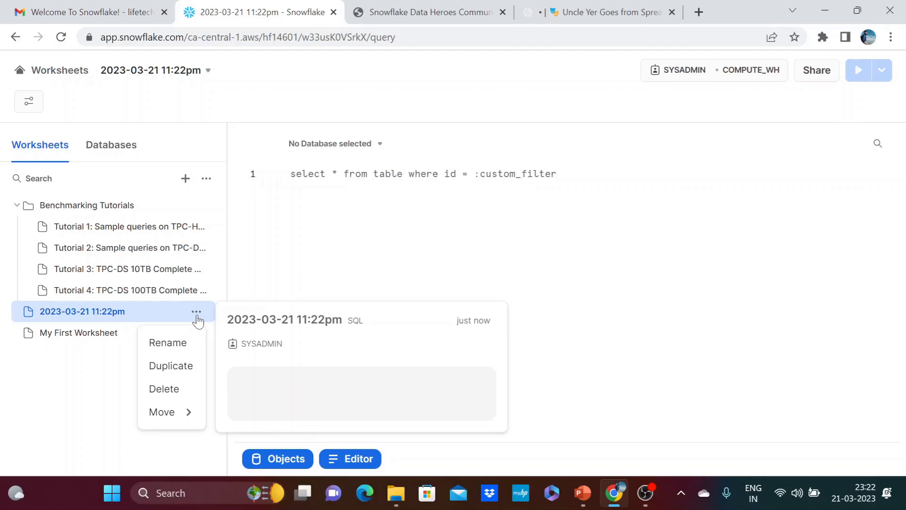
left_click(185, 341)
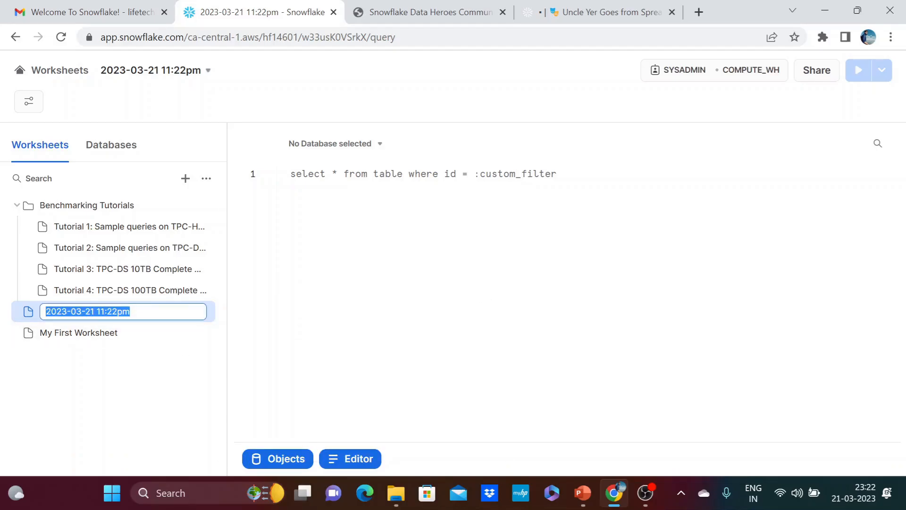
type("Garden_Data_Analysis")
key("Return")
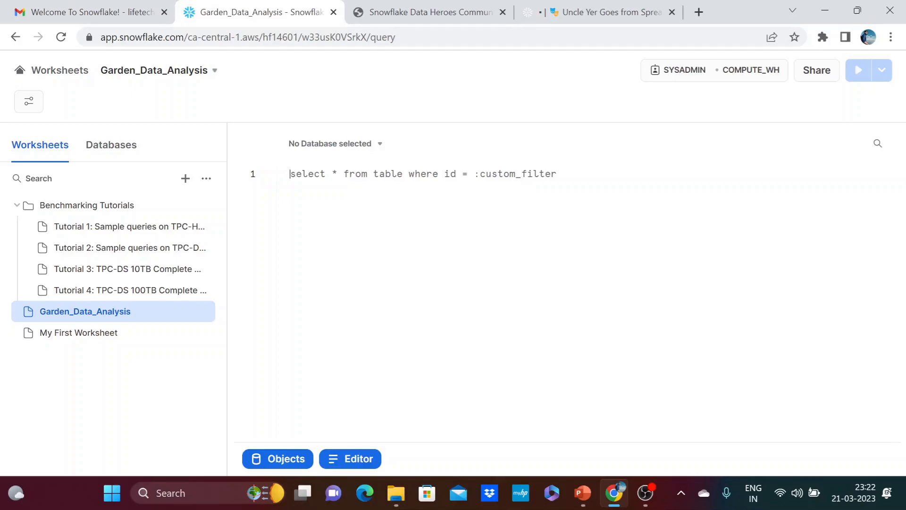
Check which role and warehouse are selected for the Garden_Data_Analysis worksheet.
left_click(686, 83)
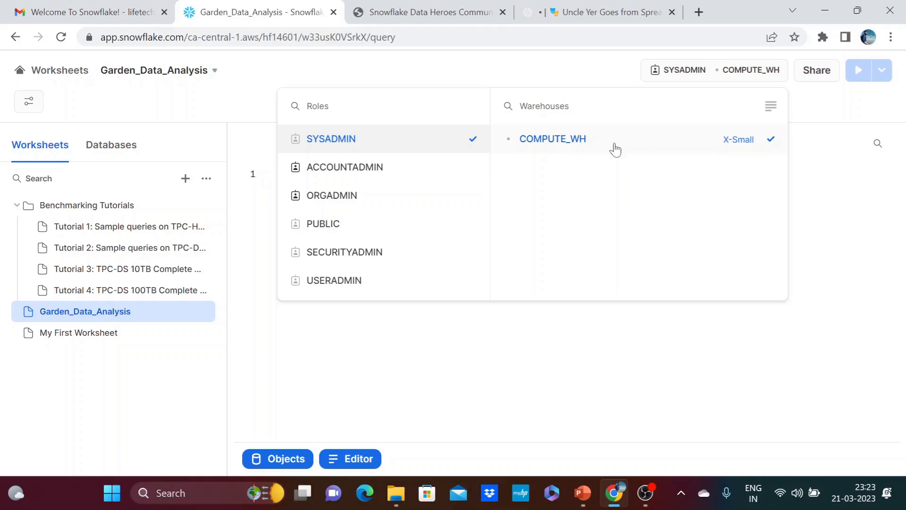
left_click(628, 350)
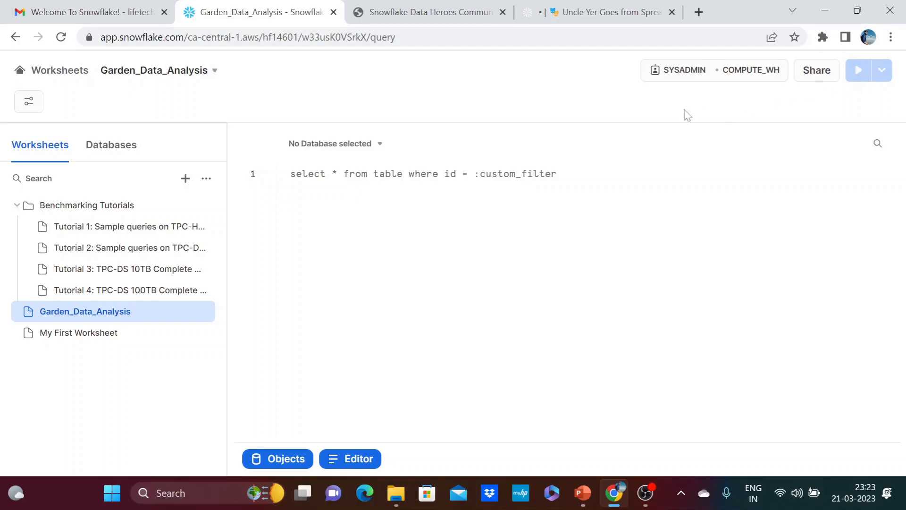
Set the worksheet's context to the GARDEN_PLANT database and its FLOWERS schema.
left_click(375, 153)
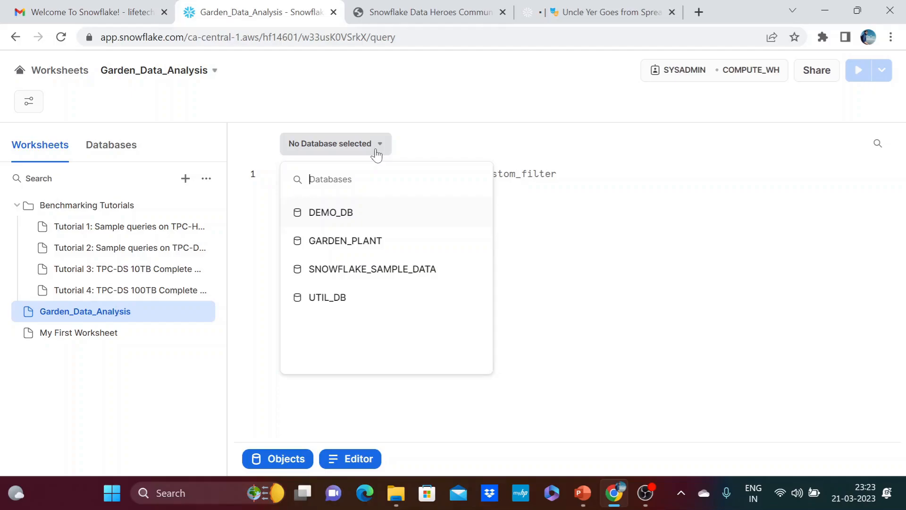
left_click(339, 253)
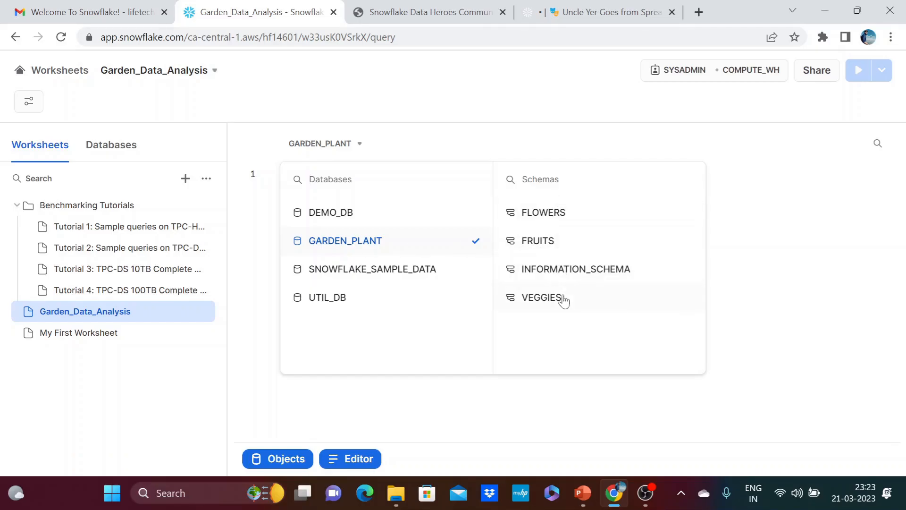
left_click(561, 222)
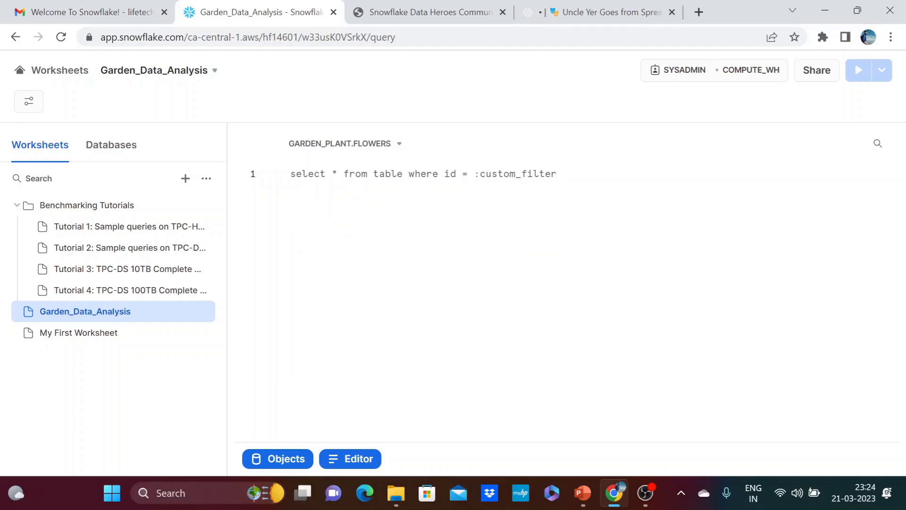
Browse the database objects and expand GARDEN_PLANT to view its schemas.
left_click(112, 150)
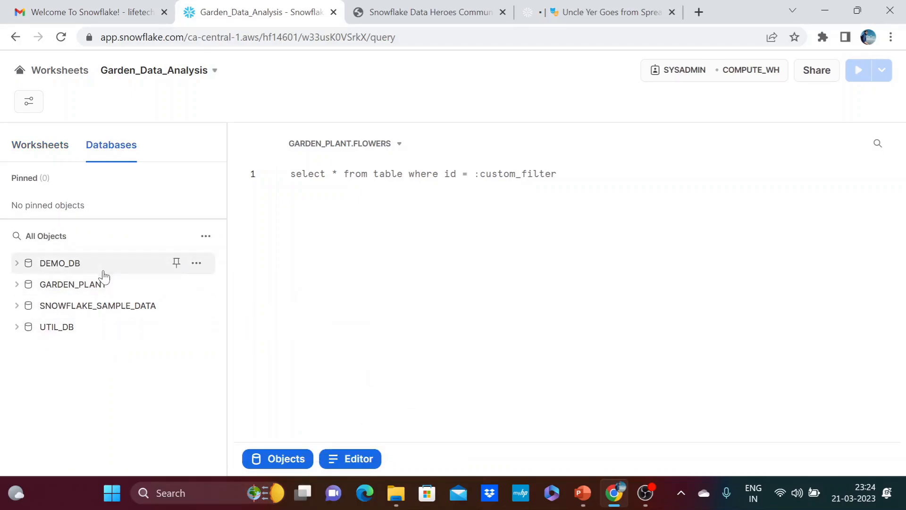
mouse_move(33, 288)
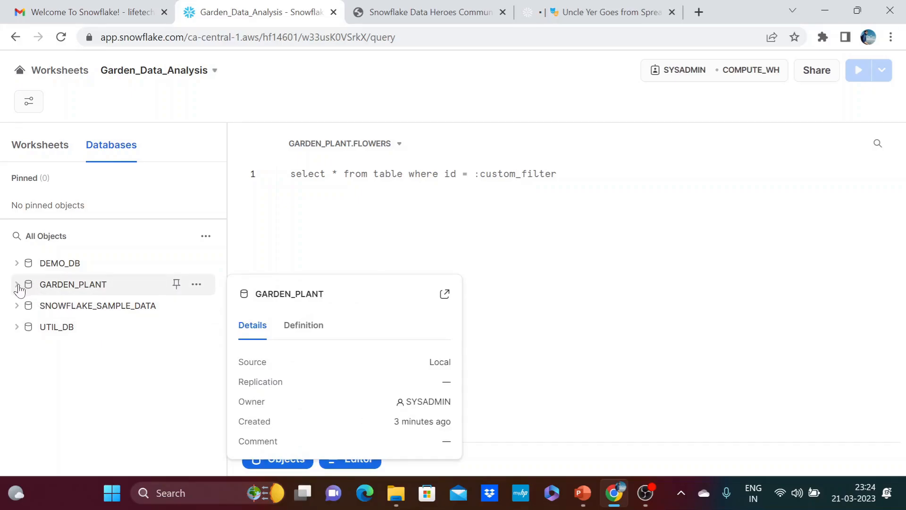
left_click(28, 236)
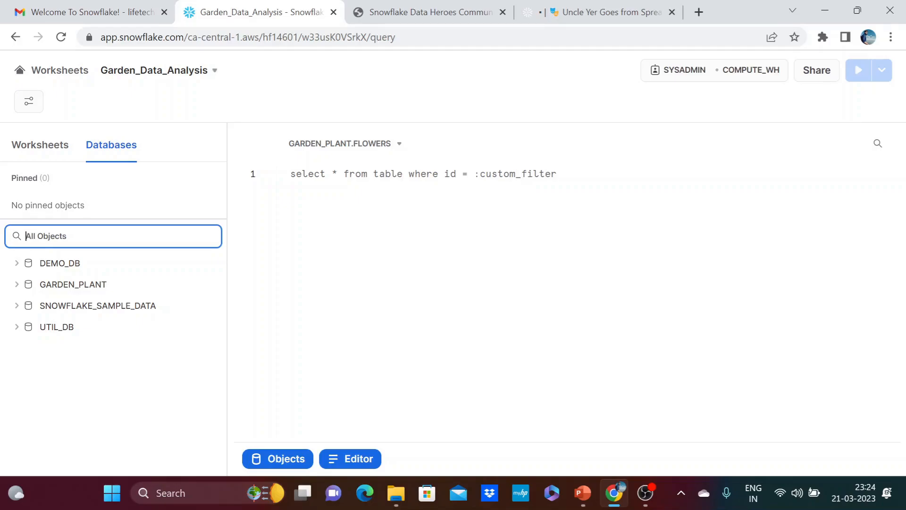
left_click(17, 286)
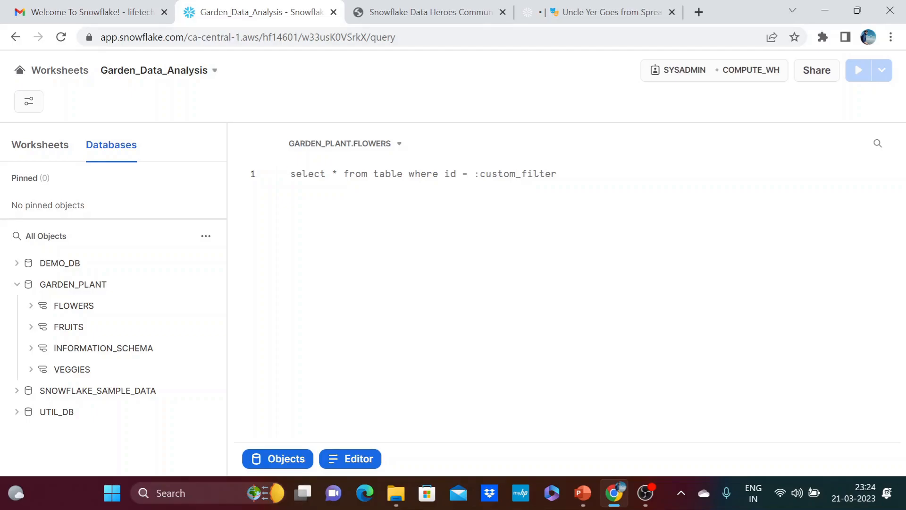
Write and run the query Select 'Hello_world' as Welcome; on the worksheet's first line.
key("ctrl+a")
type("Select")
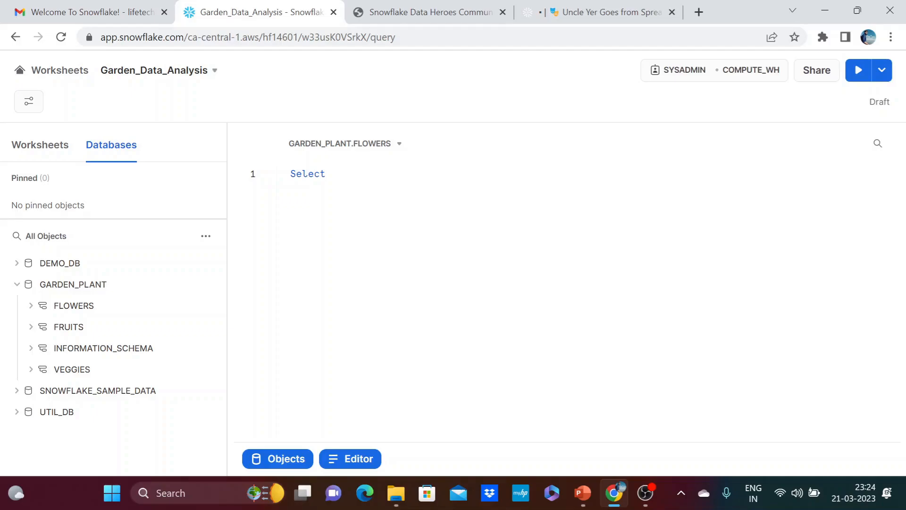
type("'Hello_world' as Welcome;")
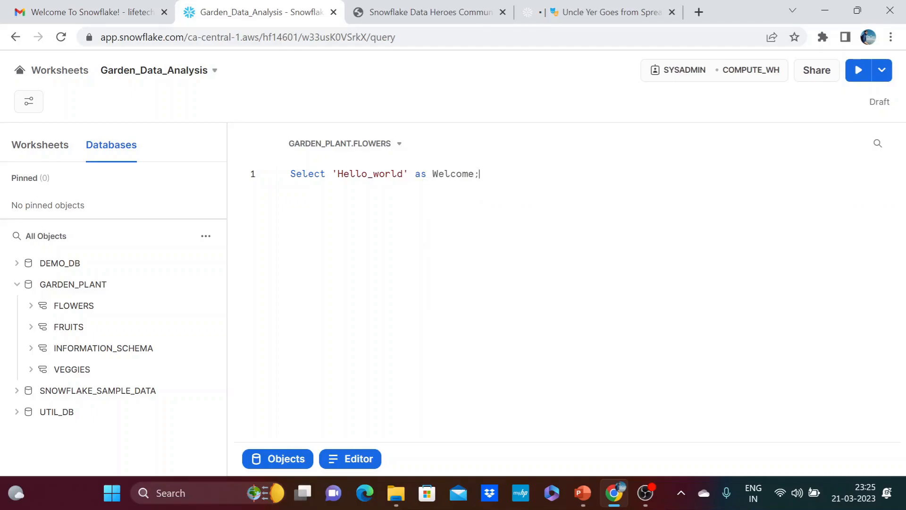
left_click(857, 72)
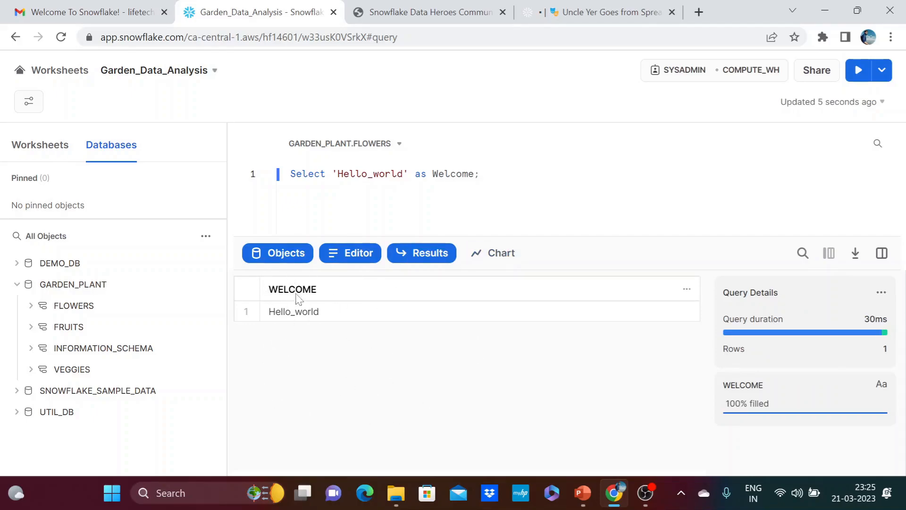
Add the query select 'Hello_world' as second_alias; on line 3 and run it.
key("Return")
key("Return")
type("sel")
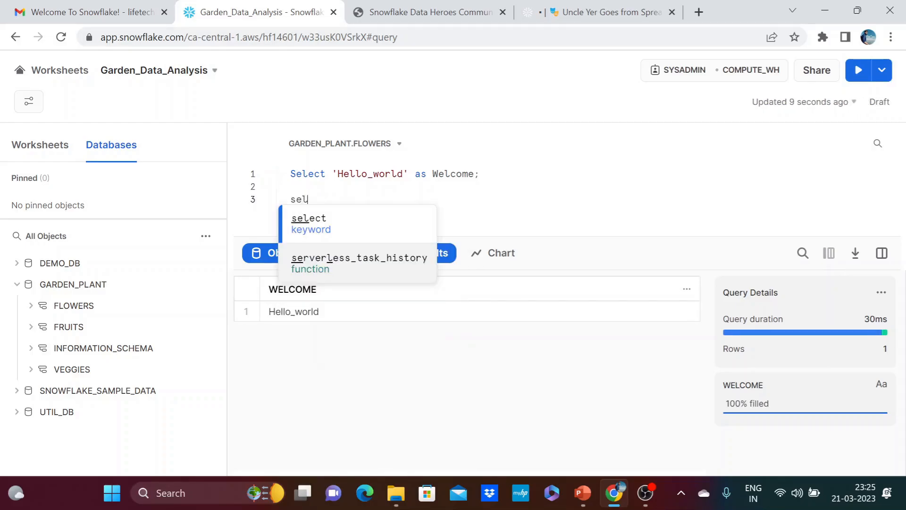
type("ect '")
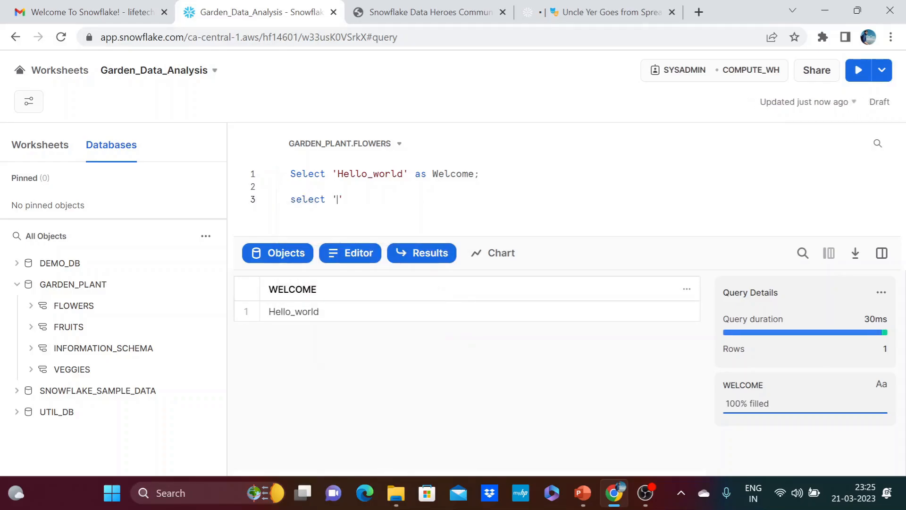
type("Hello")
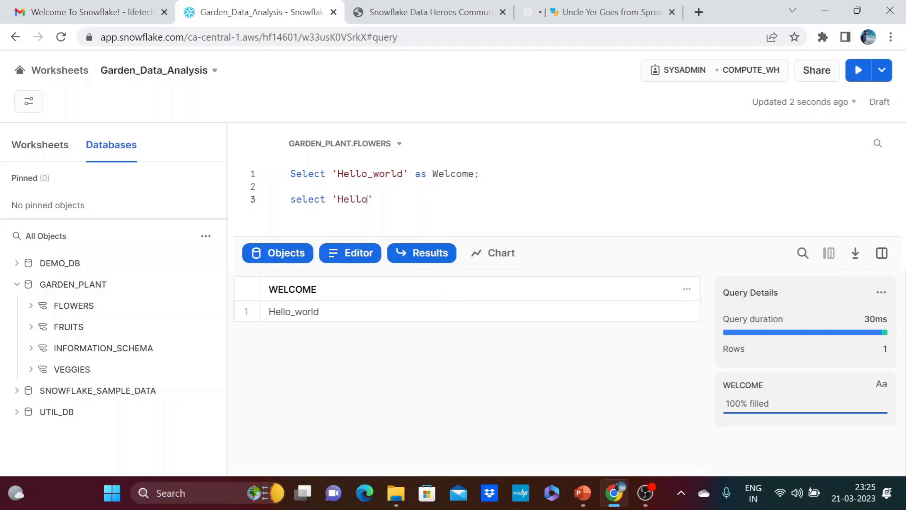
type("_world' as ")
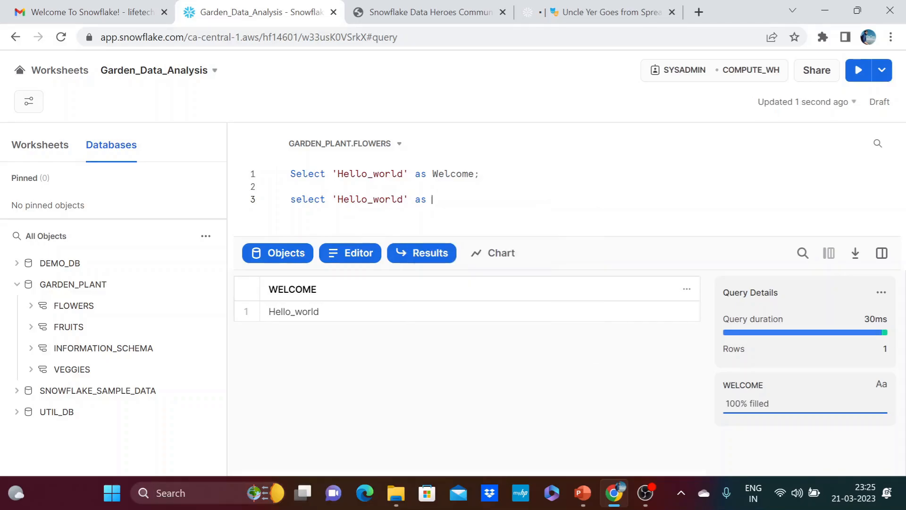
type("second")
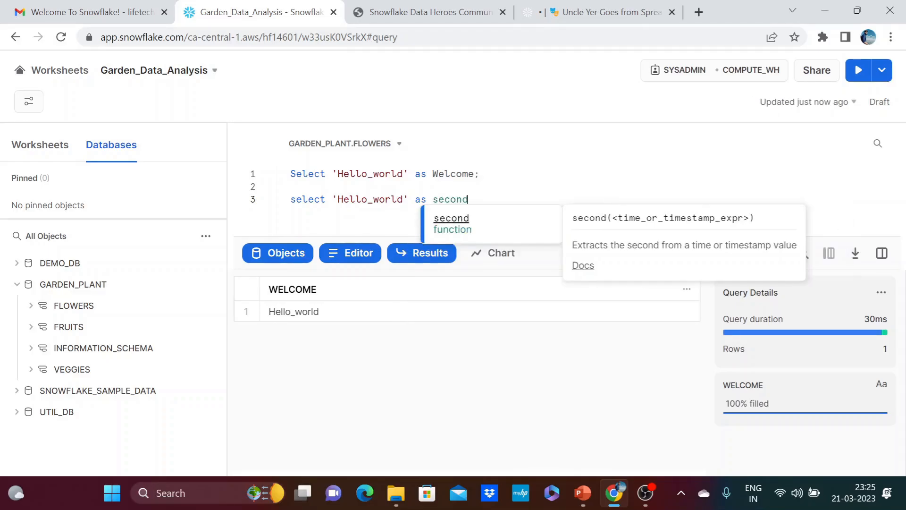
type("_alias")
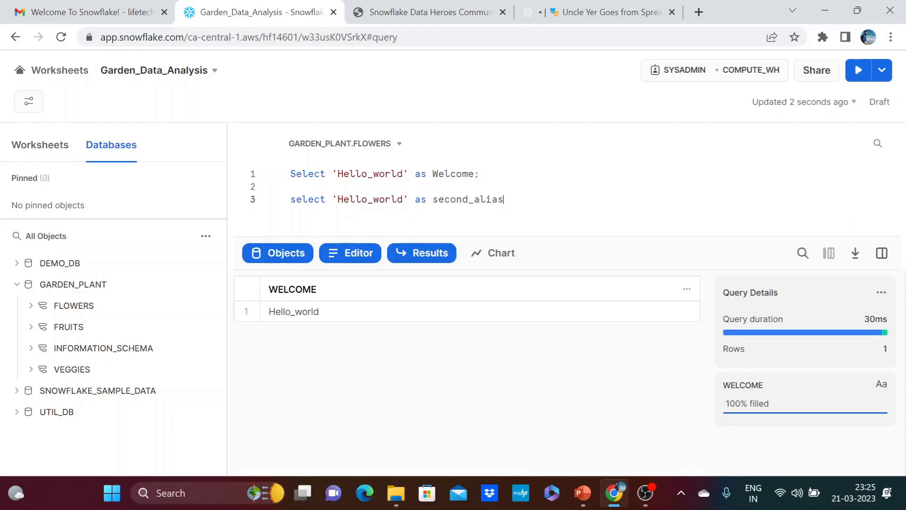
type(";")
left_click(858, 70)
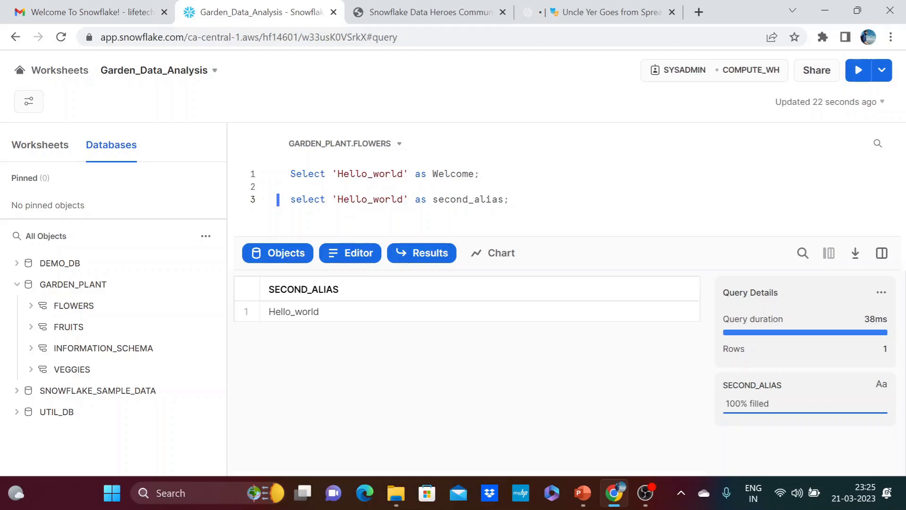
Add the statement show databases; on line 5 and run it.
key("Return")
key("Return")
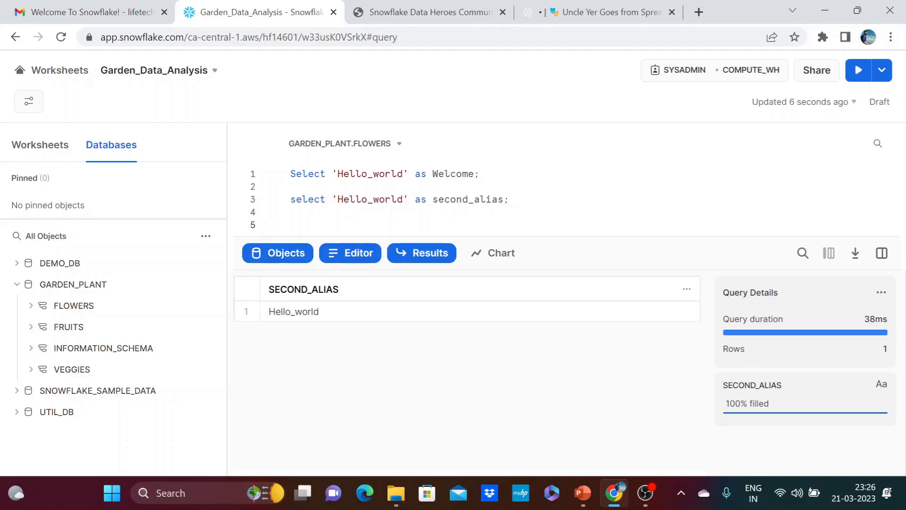
type("show databases")
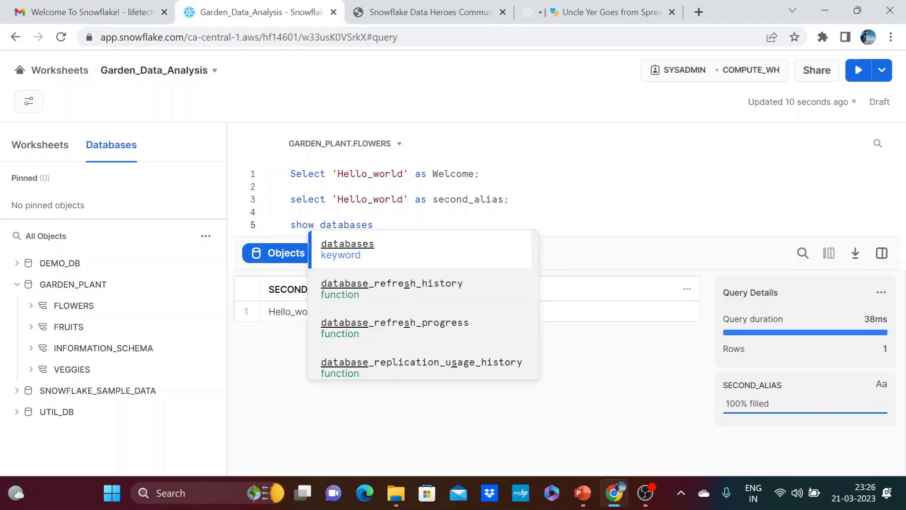
type(";")
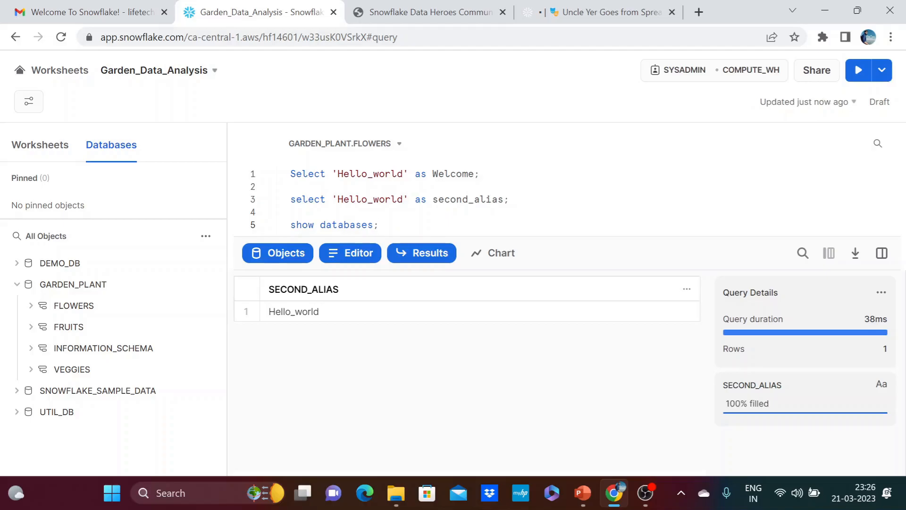
left_click(858, 70)
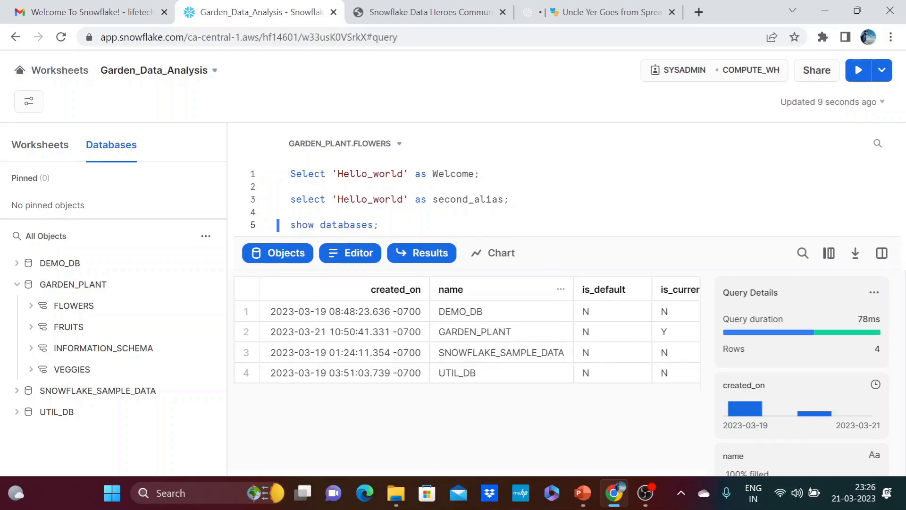
Add the statement show schemas; on line 7 and run it.
key("Return")
key("Return")
type("shw")
key("Escape")
key("BackSpace")
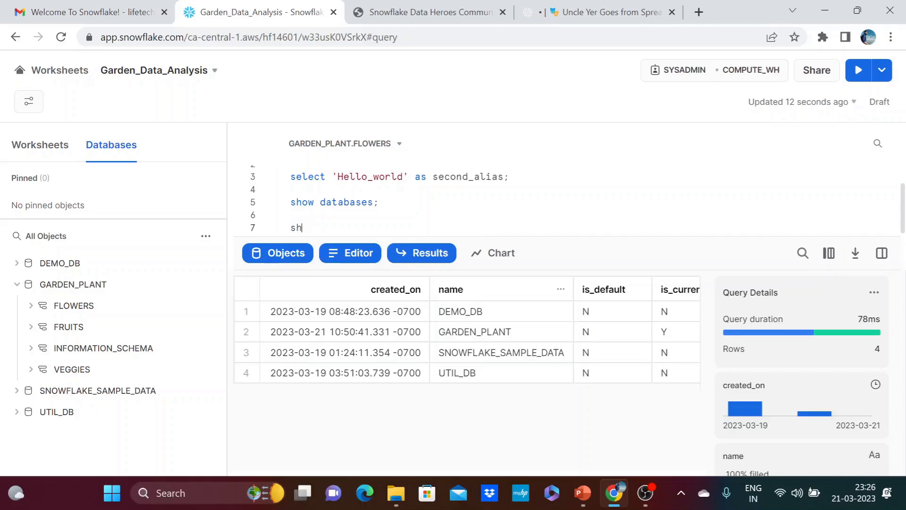
type("ow sch")
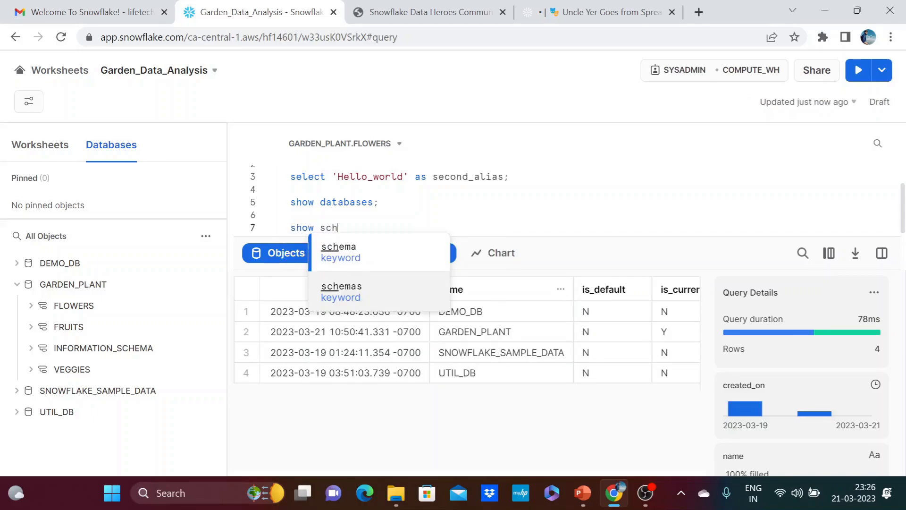
type("emas;")
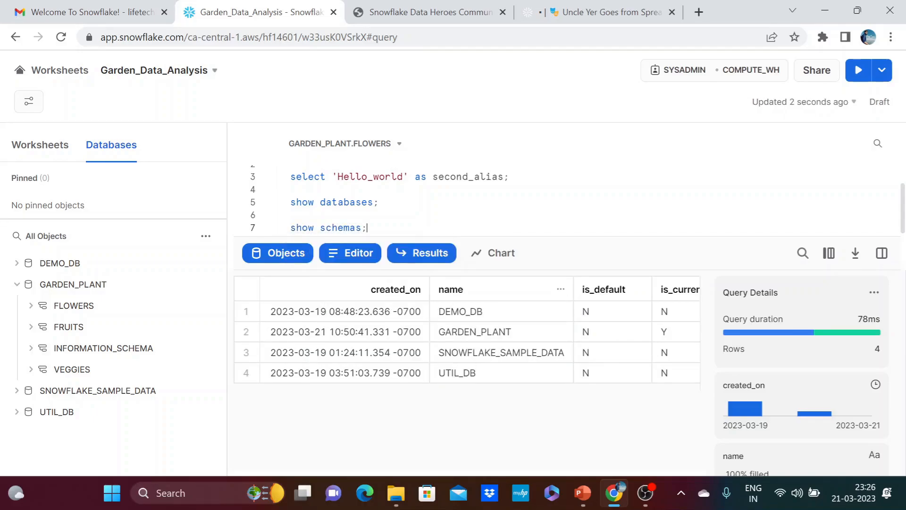
left_click(858, 70)
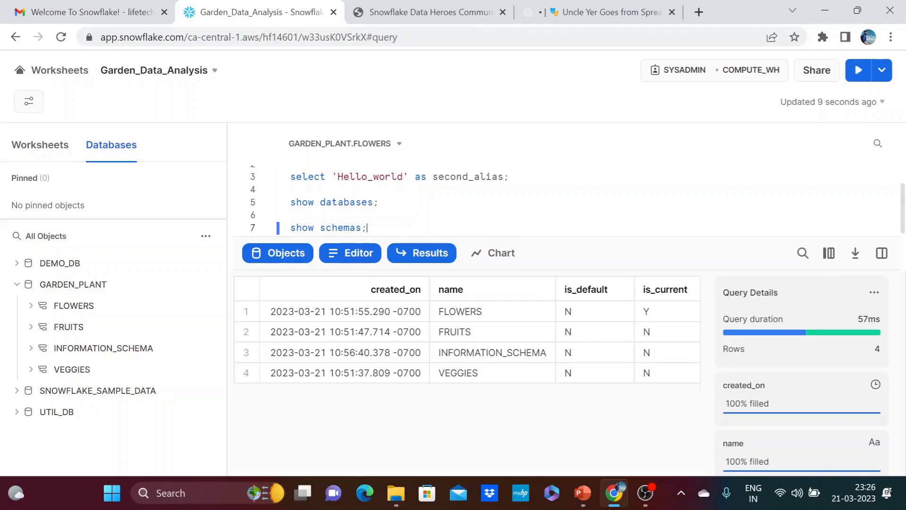
Add the statement show schemas in account; on line 9, run it and look through the results.
key("Return")
key("Return")
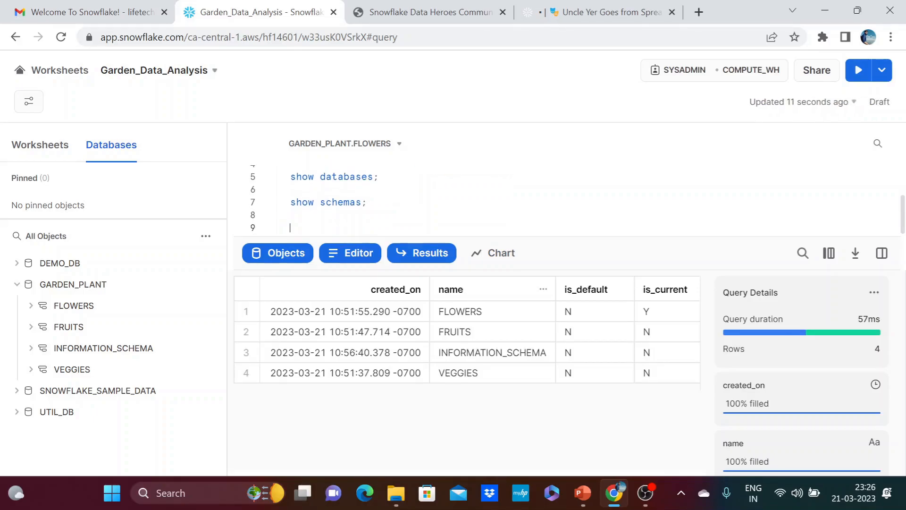
type("show schemas ")
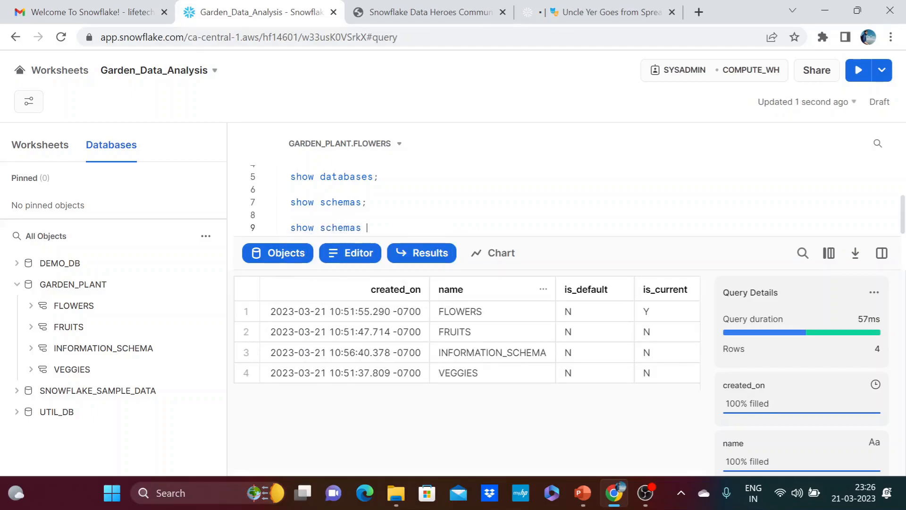
type("in account;")
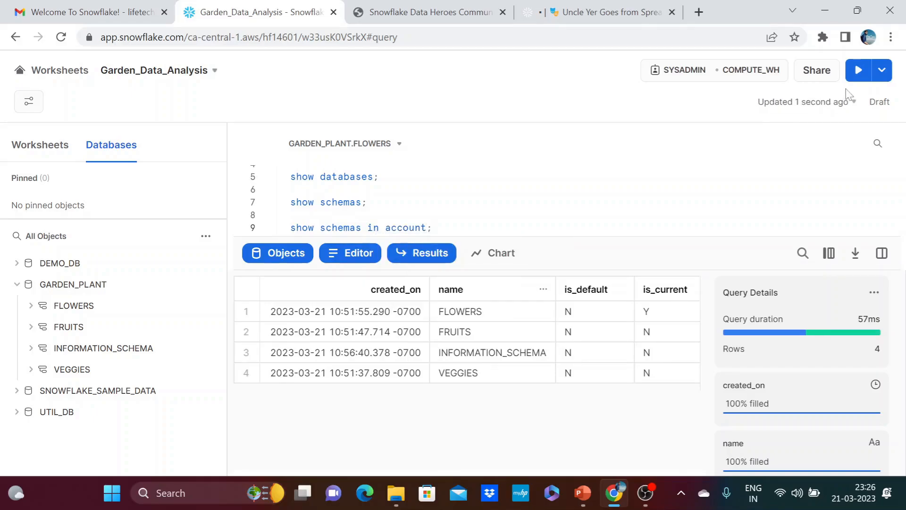
left_click(857, 70)
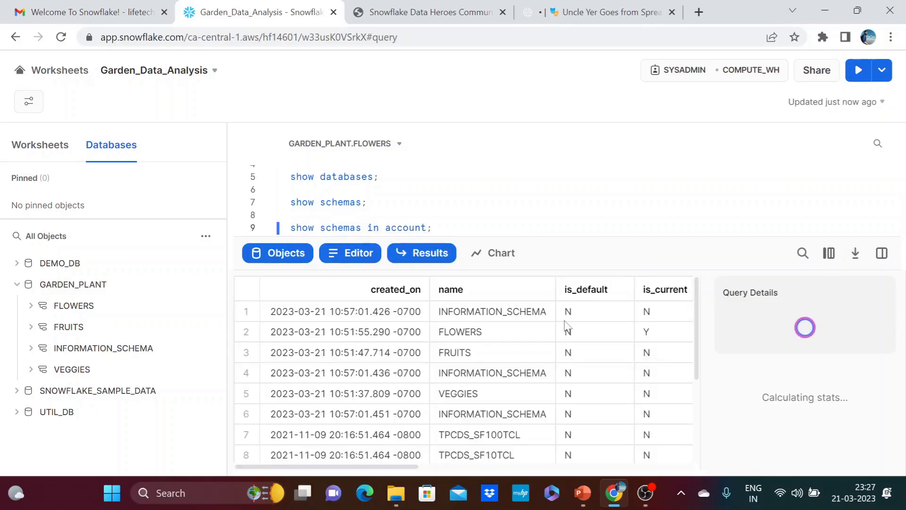
left_click_drag(698, 339, 699, 309)
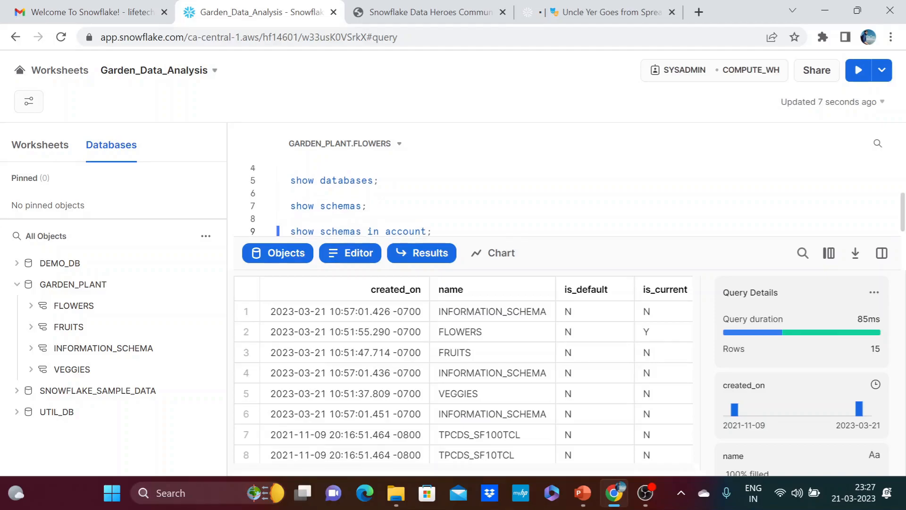
Run the second_alias query on line 3 again.
scroll(519, 198, "up", 2)
scroll(519, 198, "down", 2)
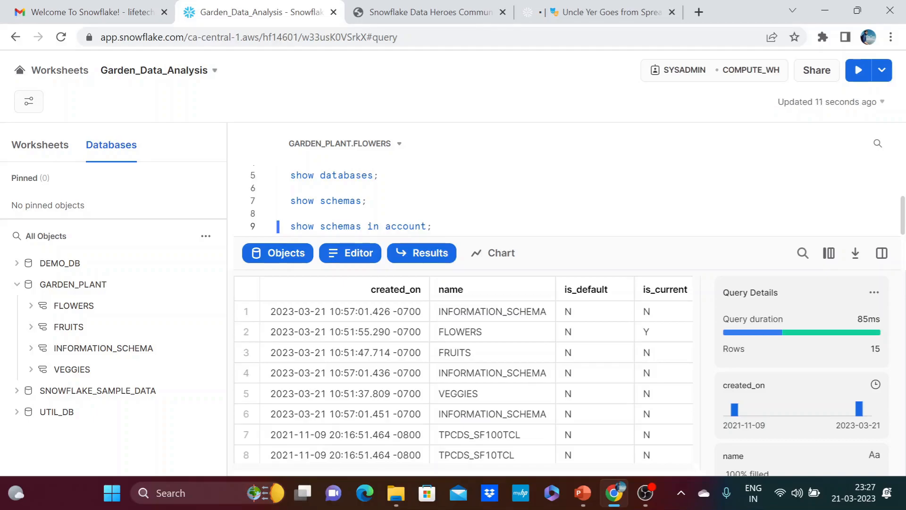
scroll(519, 198, "up", 2)
scroll(520, 198, "down", 2)
scroll(520, 199, "up", 1)
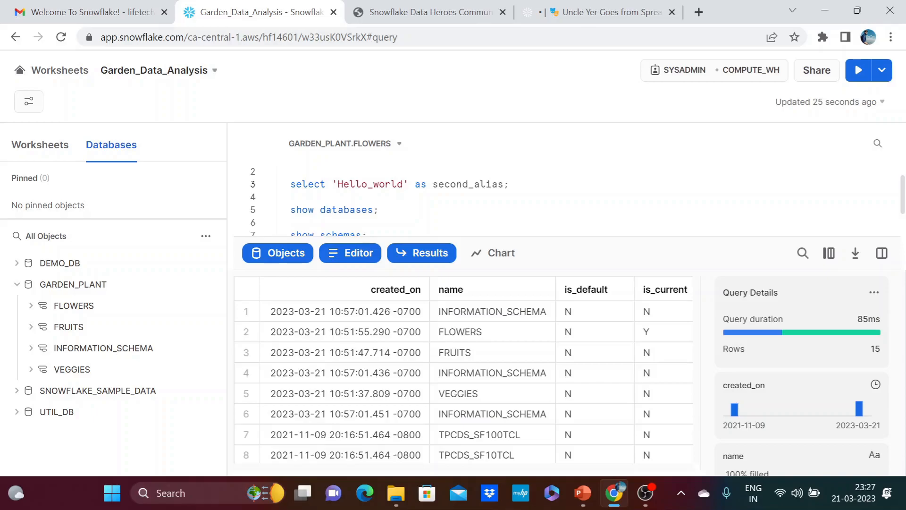
left_click(850, 75)
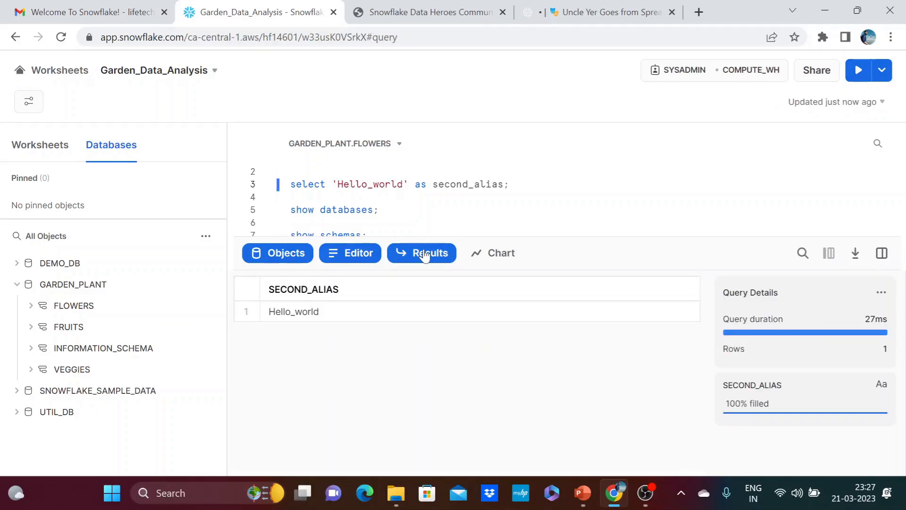
key("Down")
key("Down")
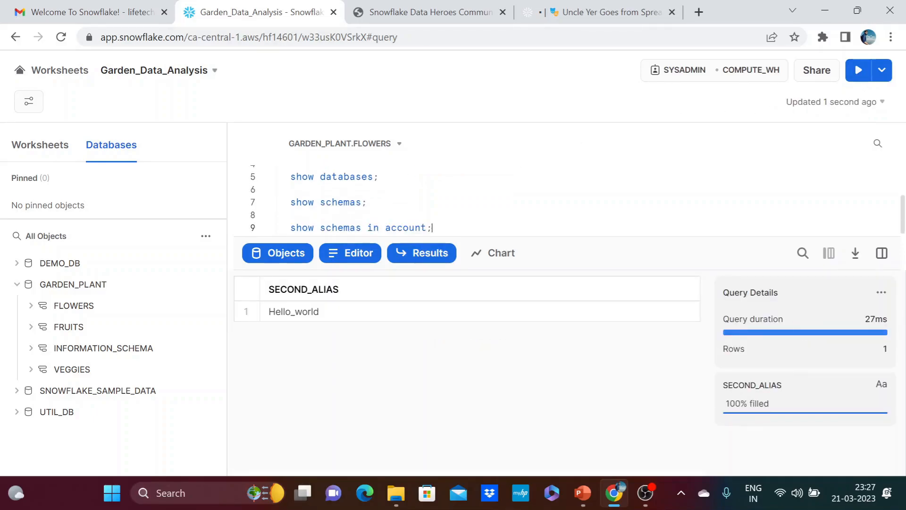
key("Up")
key("Up")
key("Left")
key("Up")
key("Up")
key("Up")
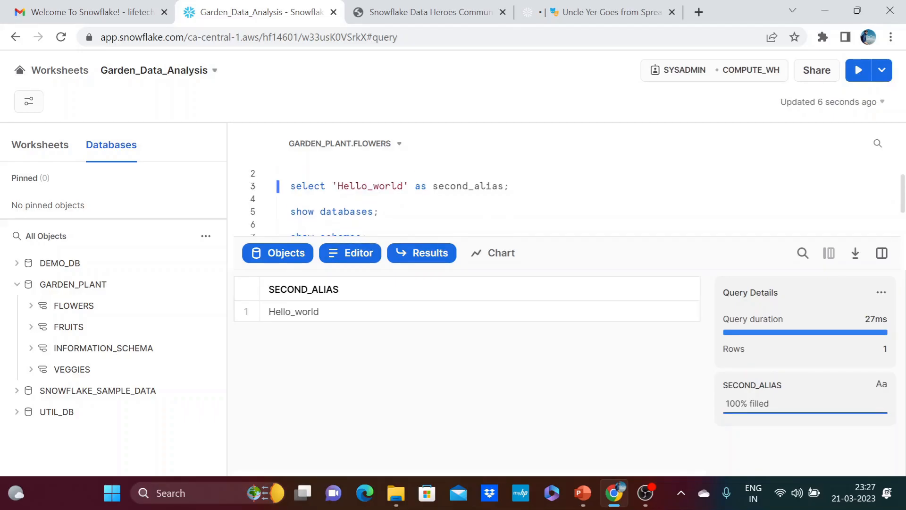
key("Up")
key("Down")
key("Down")
key("Down")
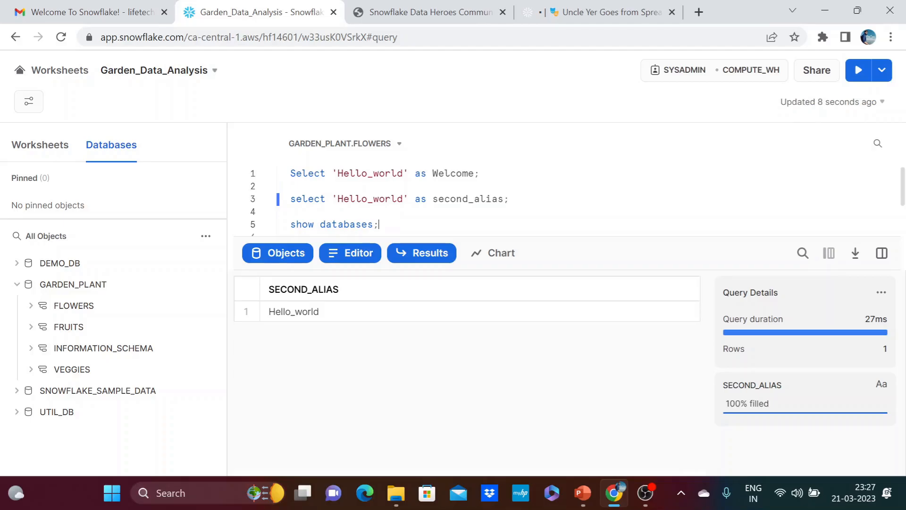
key("Return")
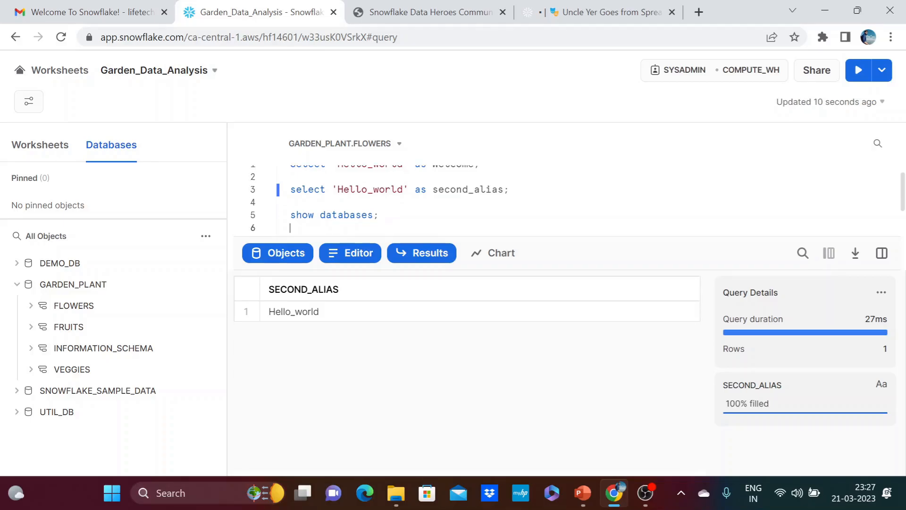